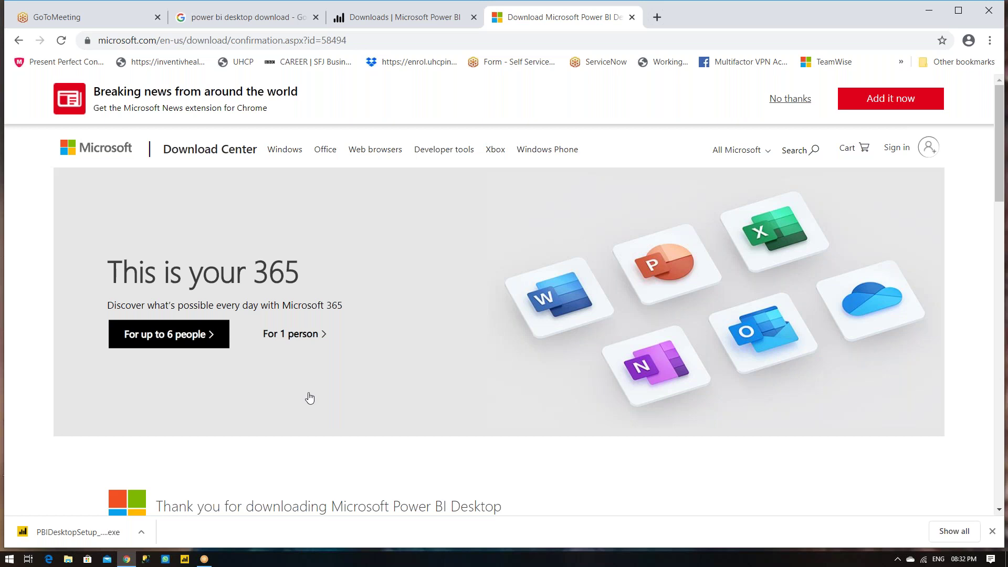
Step: Show the downloaded installer in its folder, run PBIDesktopSetup_x64 (1), and proceed with English as the setup language
left_click(142, 532)
left_click(181, 488)
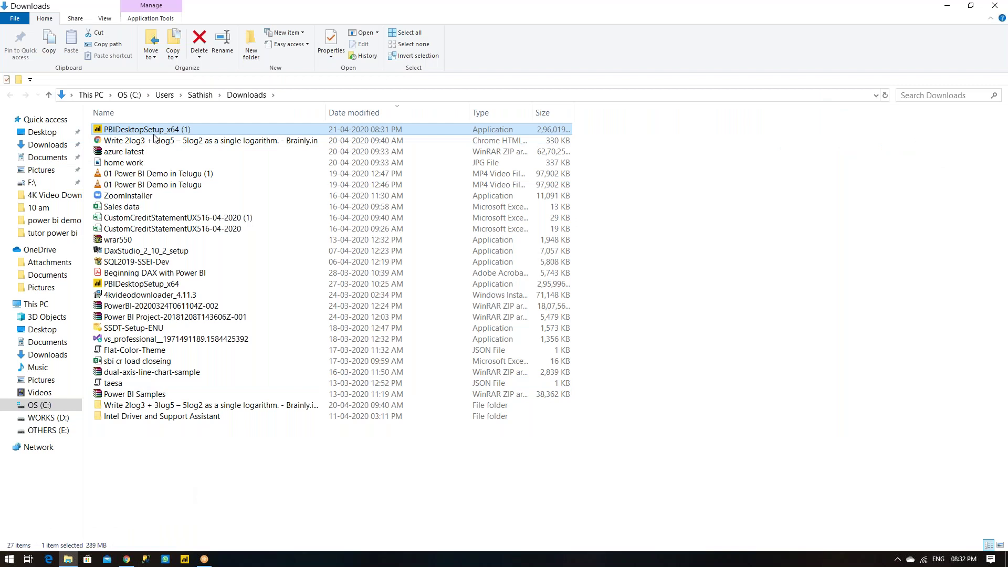
double_click(153, 131)
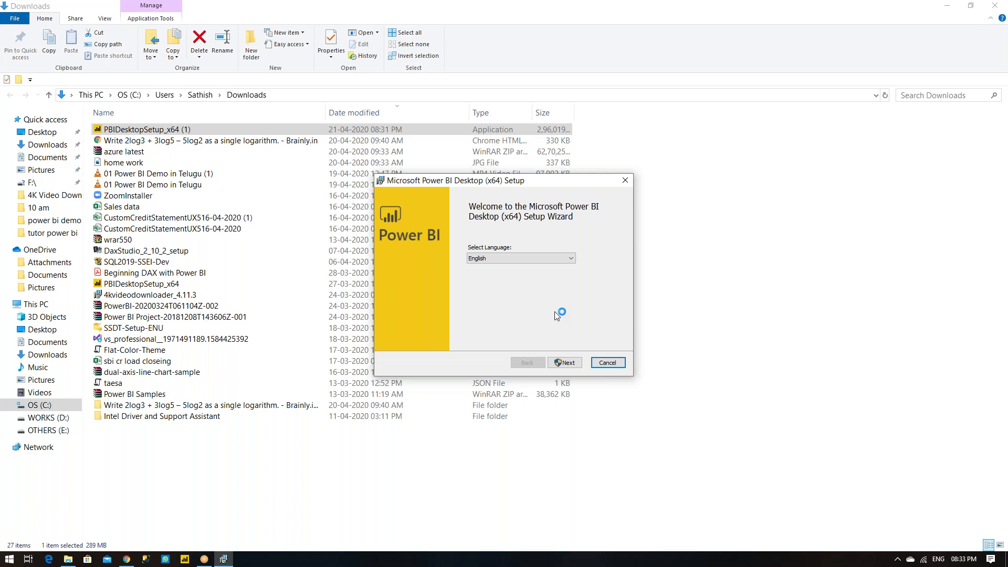
left_click(568, 367)
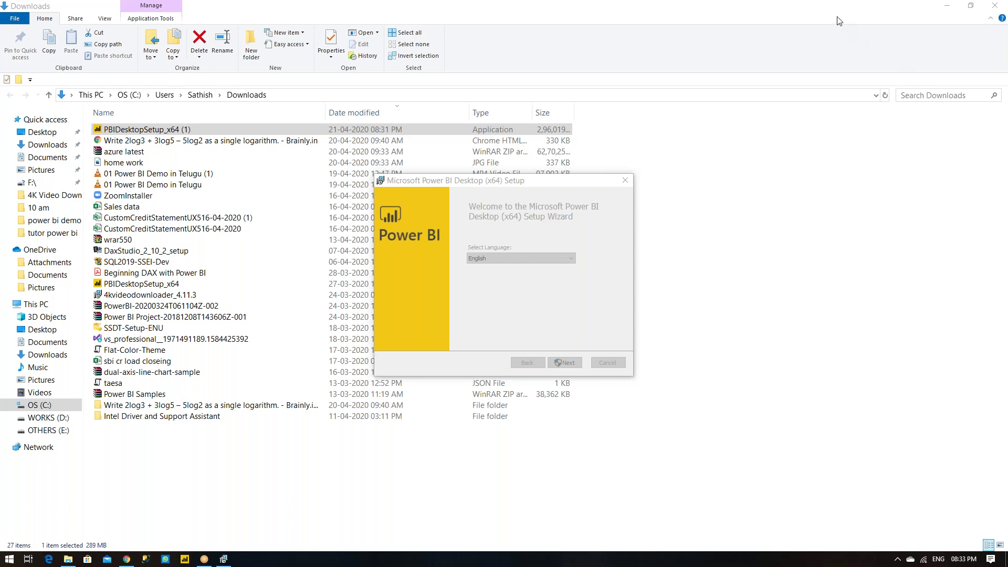
Step: Minimize the File Explorer and Chrome windows, bring the Power BI setup wizard forward, and move it toward the upper-left area of the desktop
left_click(947, 9)
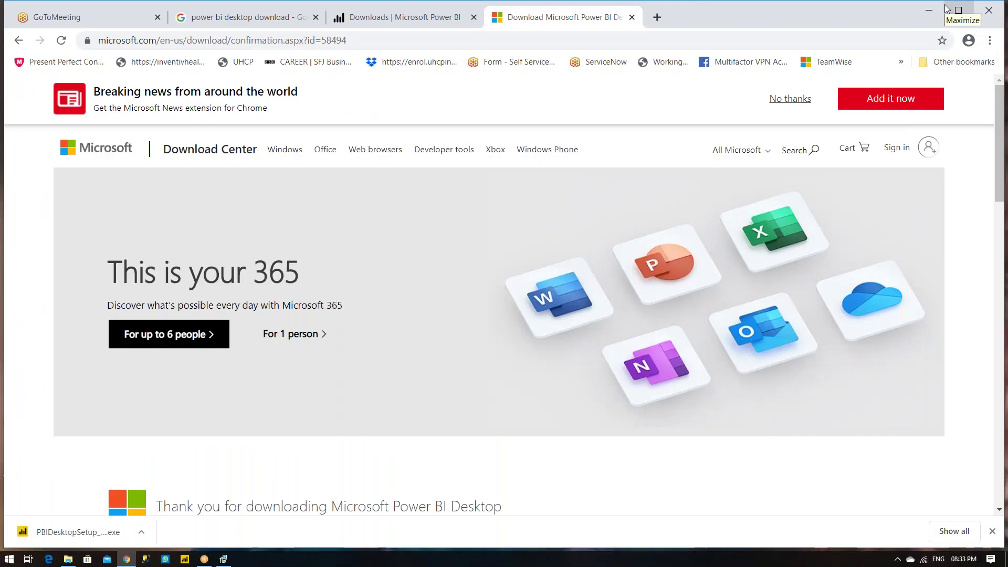
left_click(928, 10)
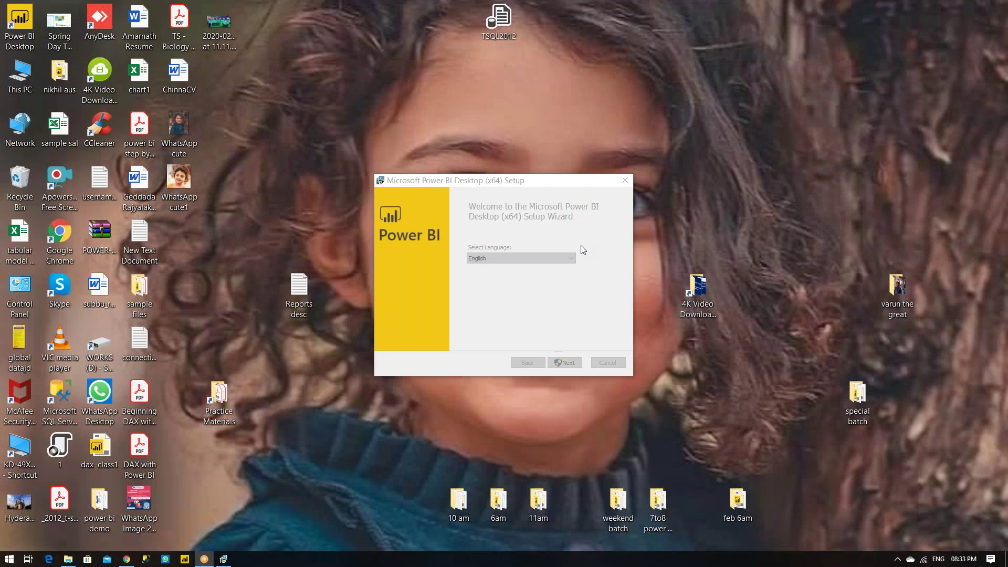
left_click(228, 562)
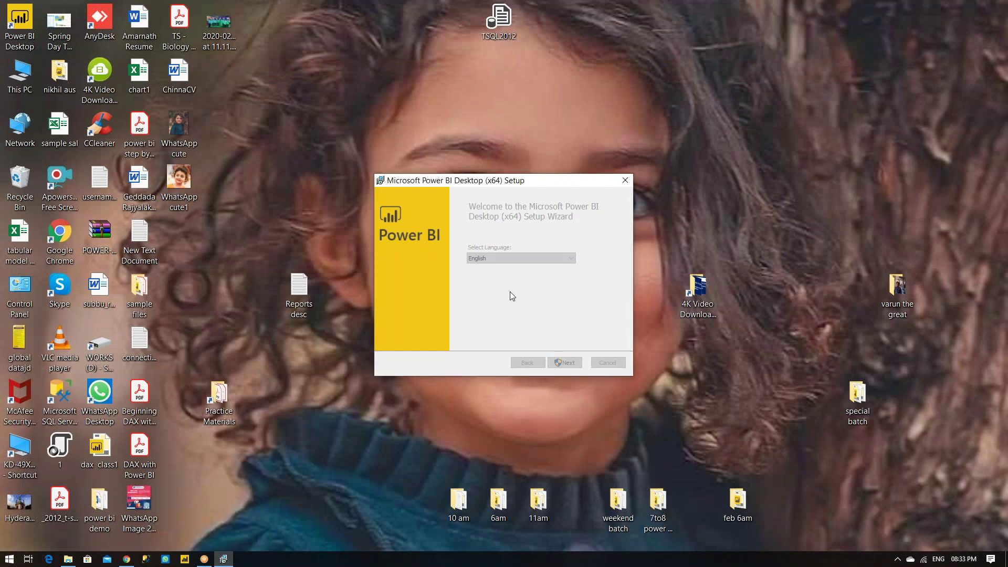
left_click(564, 363)
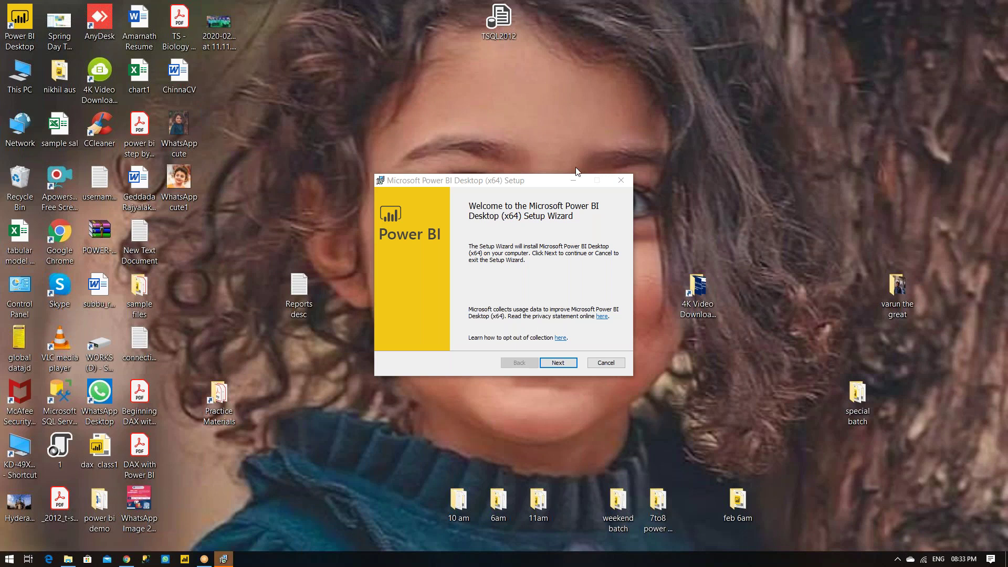
left_click_drag(542, 184, 390, 129)
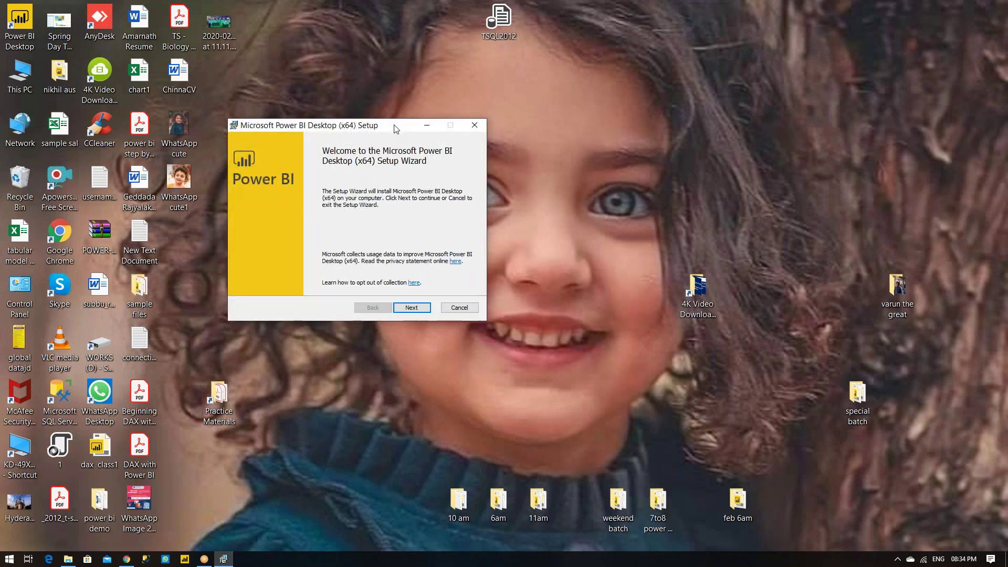
Step: Accept the license terms and install Microsoft Power BI Desktop (x64) with a desktop shortcut
left_click(421, 311)
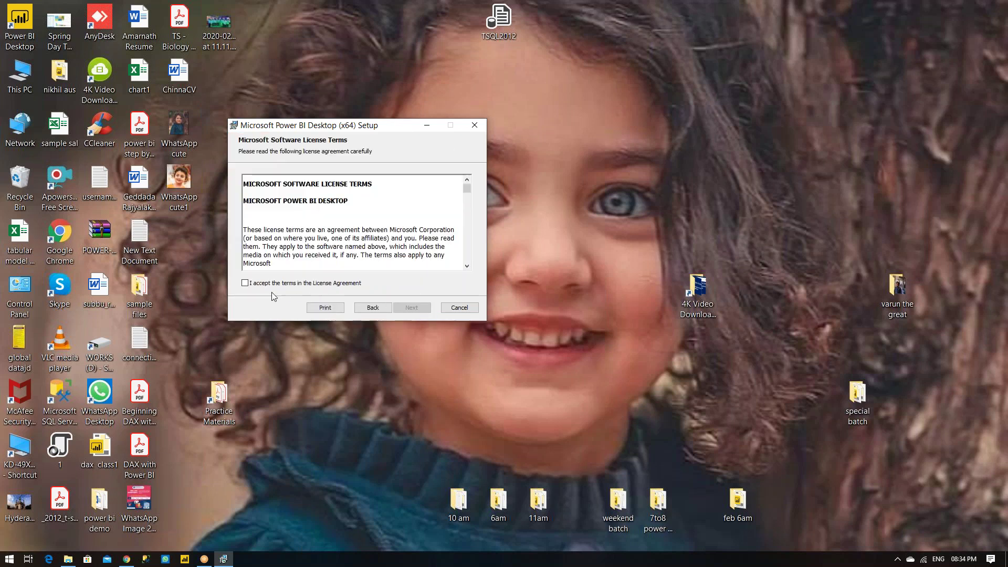
left_click(246, 285)
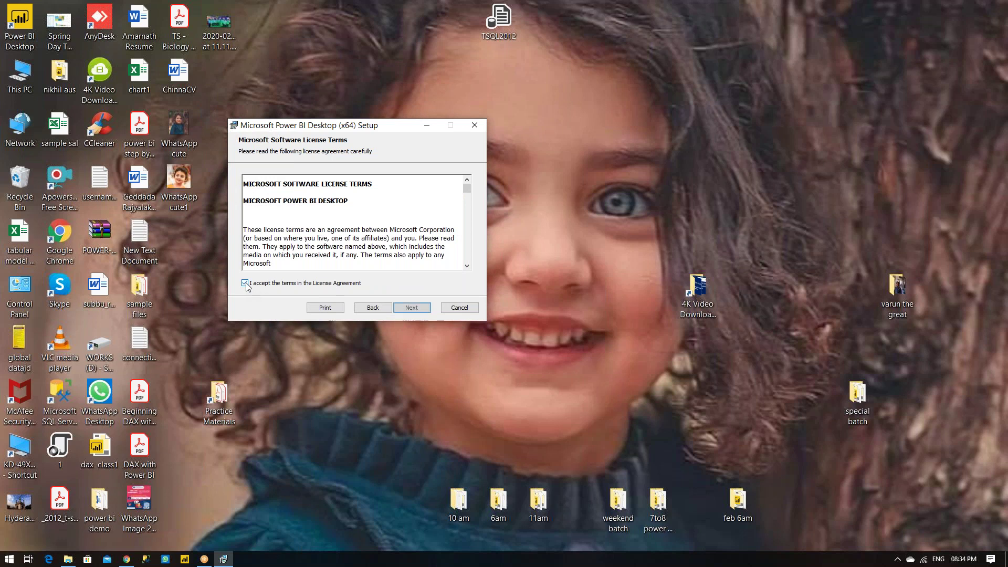
left_click(413, 312)
left_click(413, 309)
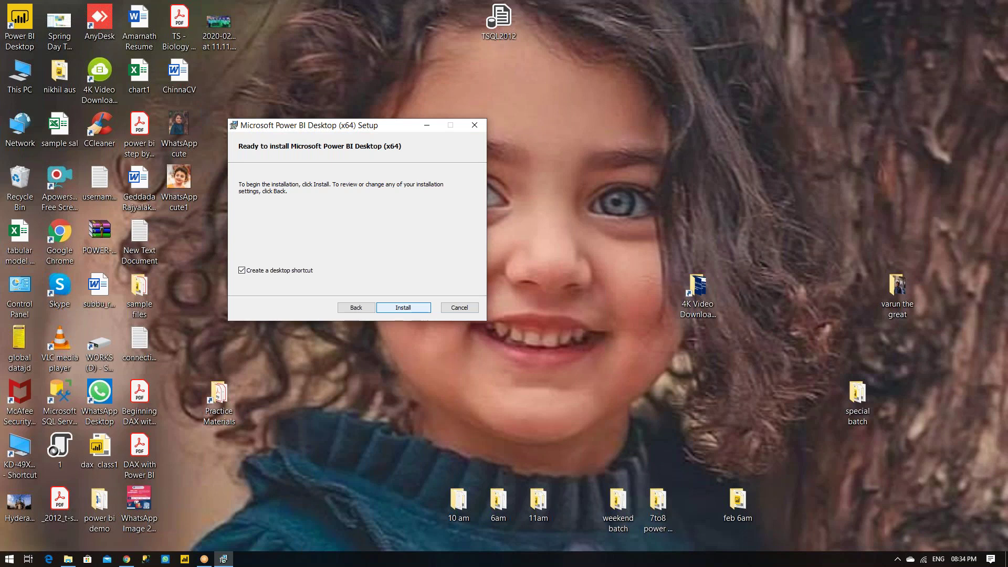
left_click(411, 308)
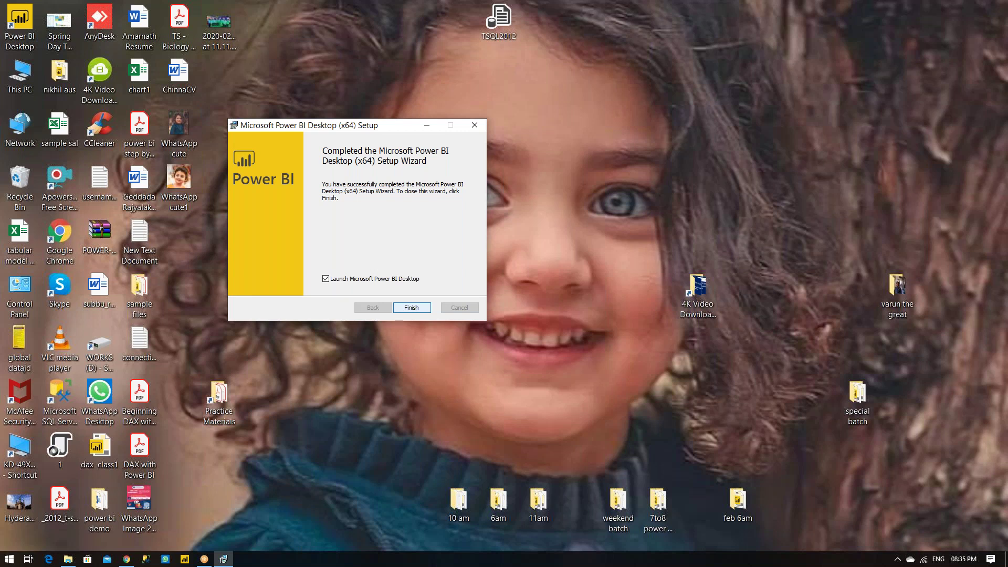
Step: Finish the setup wizard with Power BI Desktop set to launch, and close its welcome screen
key("Return")
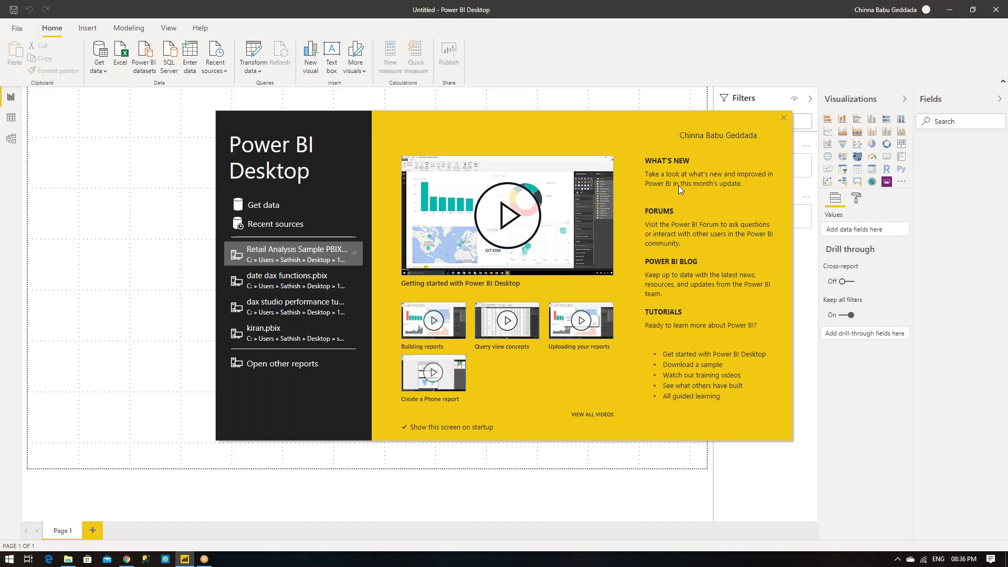
left_click(783, 118)
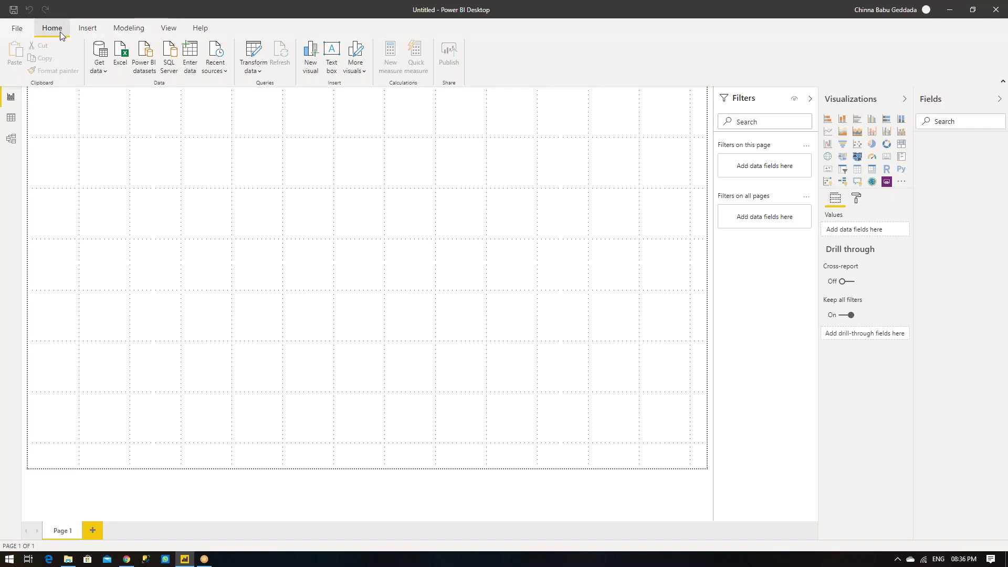
Step: Examine the home, insert, modeling and view commands along with the blank report canvas
left_click(93, 32)
left_click(134, 30)
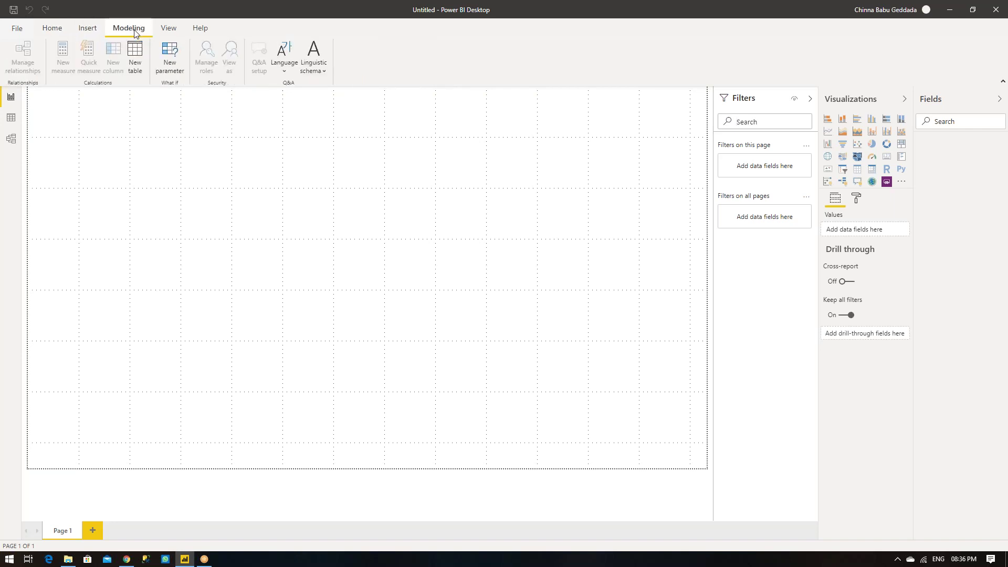
left_click(168, 30)
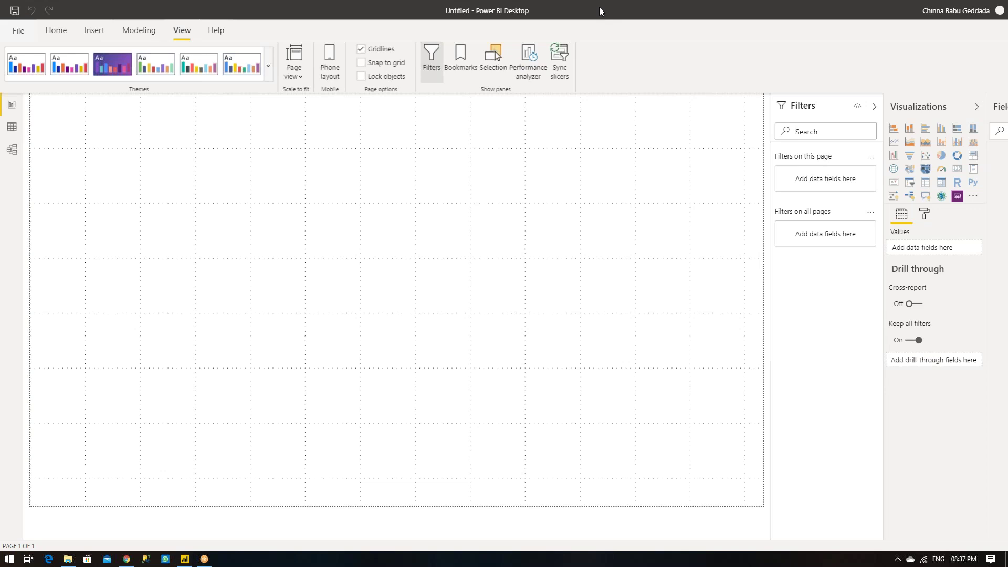
left_click(587, 33)
mouse_move(28, 97)
left_mouse_down()
mouse_move(105, 501)
mouse_move(792, 469)
mouse_move(752, 202)
left_mouse_up()
mouse_move(753, 155)
left_mouse_down()
mouse_move(759, 85)
mouse_move(746, 78)
mouse_move(594, 121)
mouse_move(243, 105)
mouse_move(89, 84)
mouse_move(27, 96)
left_mouse_up()
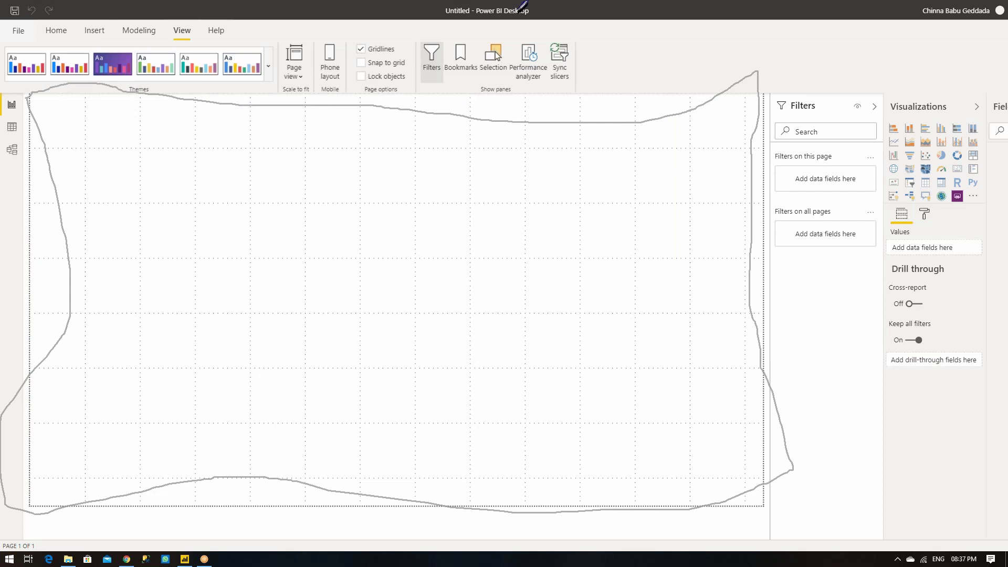
left_click(593, 11)
key("ctrl+shift+c")
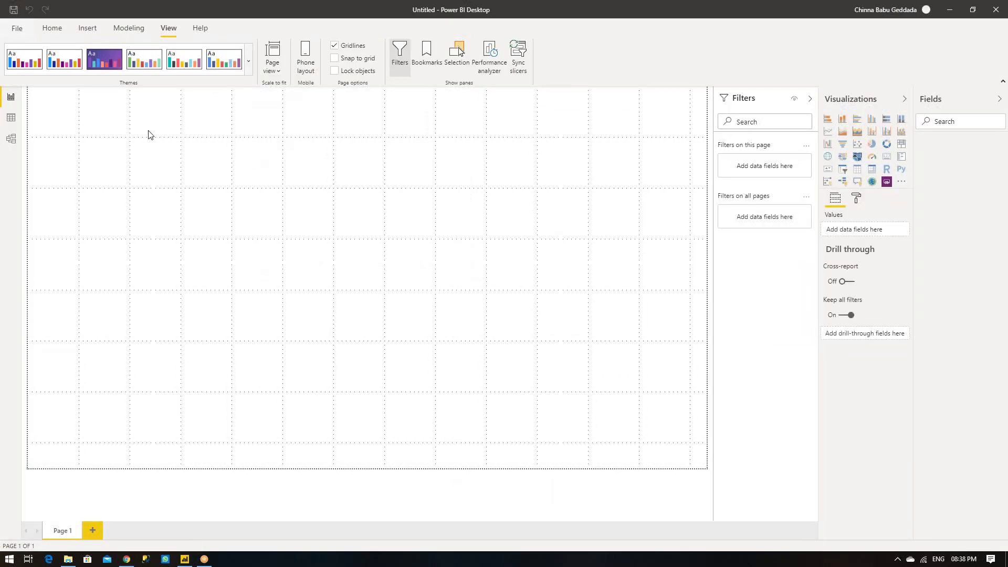
left_click(50, 32)
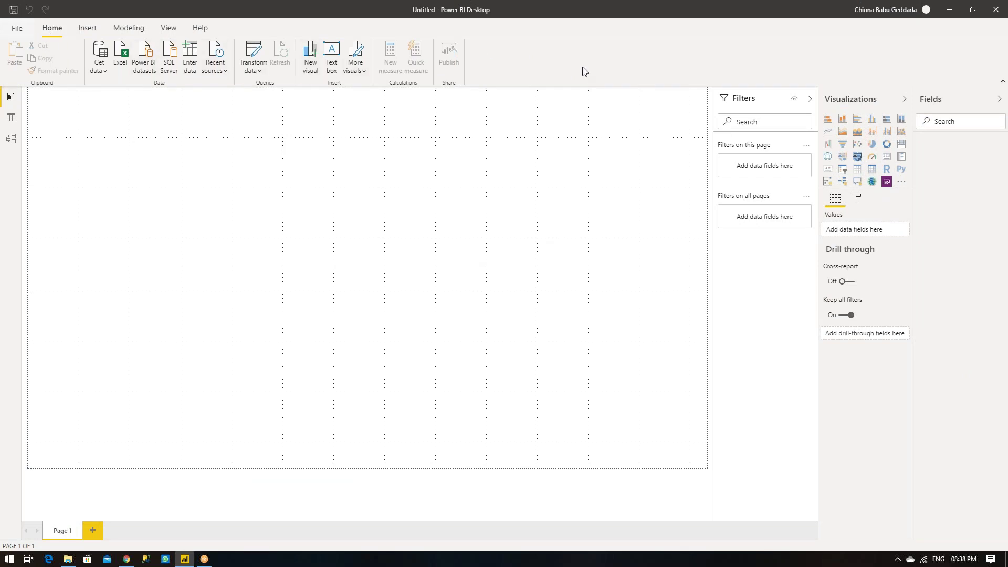
left_click(88, 29)
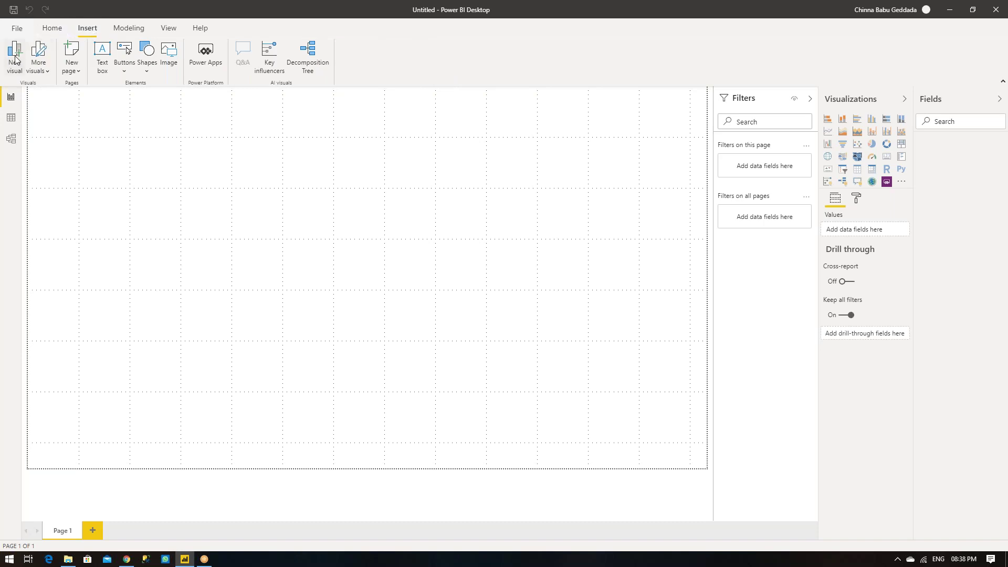
left_click(124, 28)
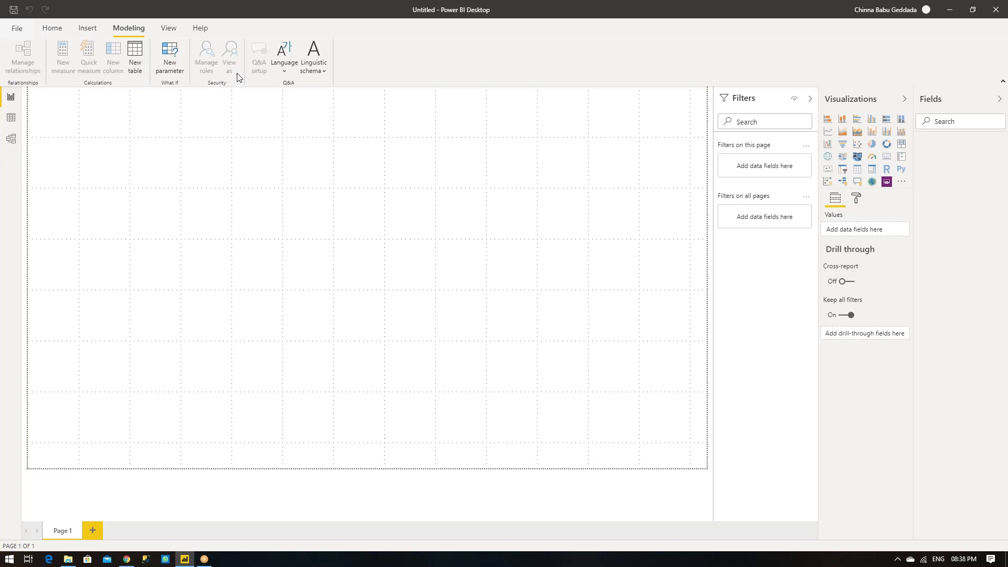
left_click(165, 28)
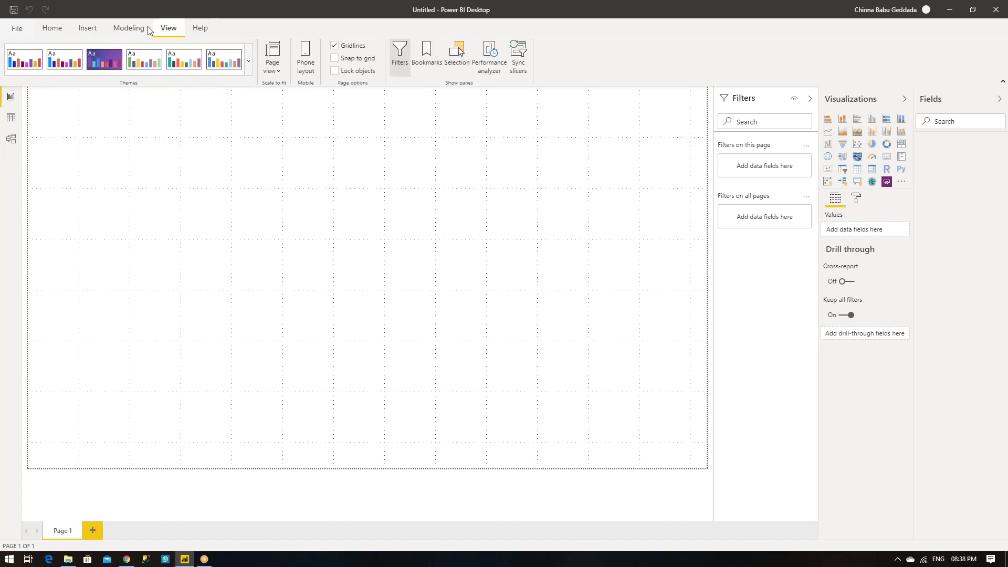
left_click(58, 31)
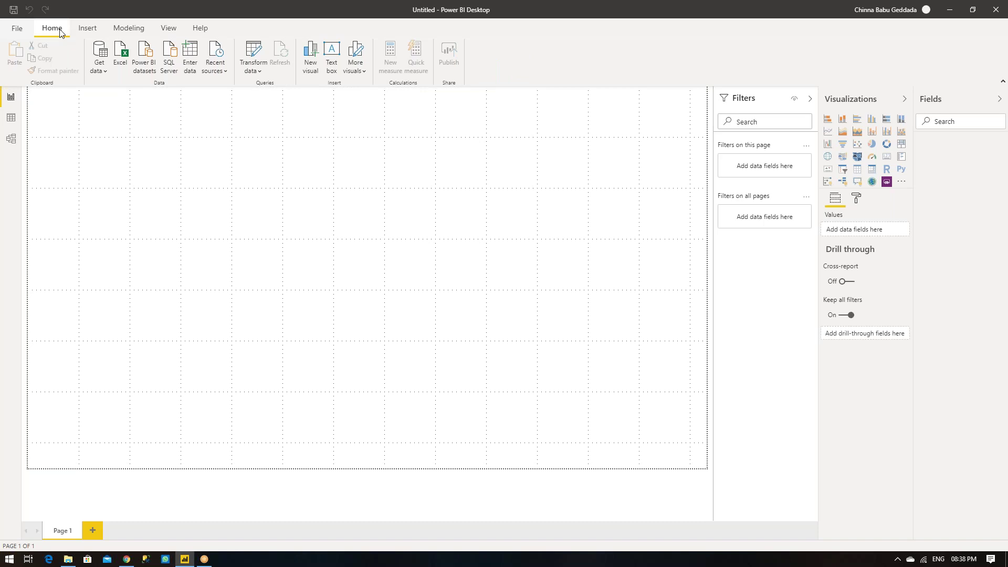
Step: Review the global preview features and the current file's data load settings in the options, and accept them as they are
left_click(18, 32)
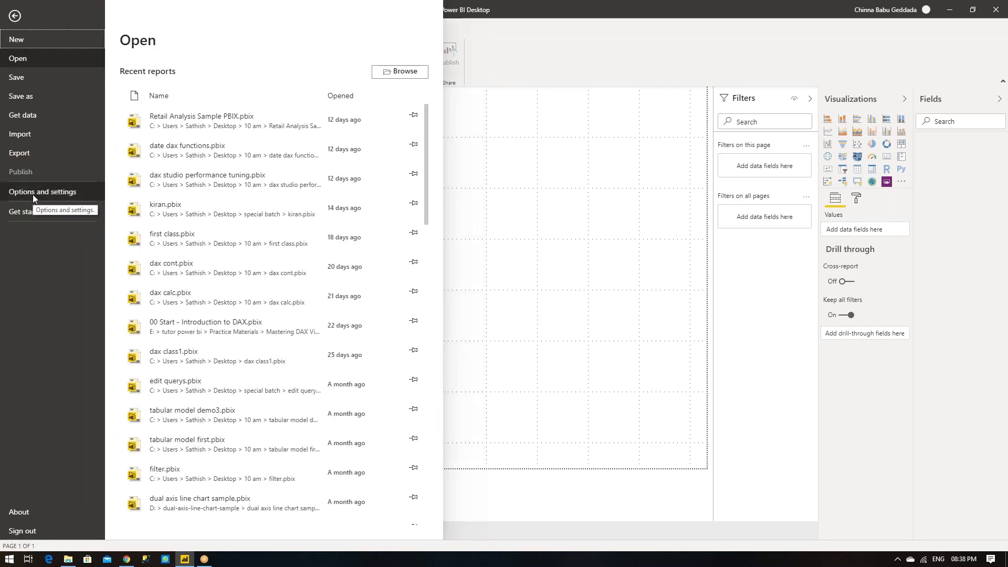
left_click(32, 192)
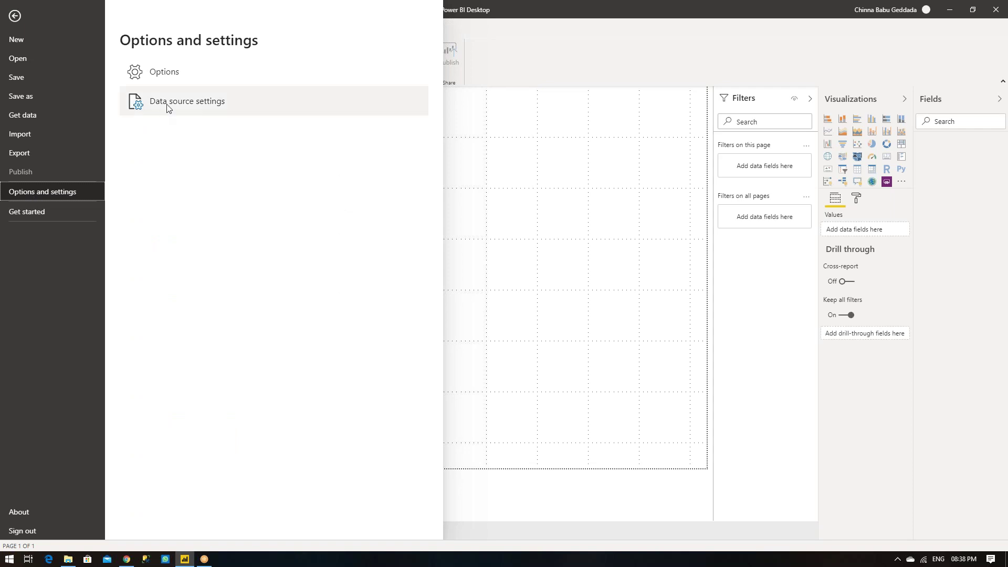
left_click(164, 74)
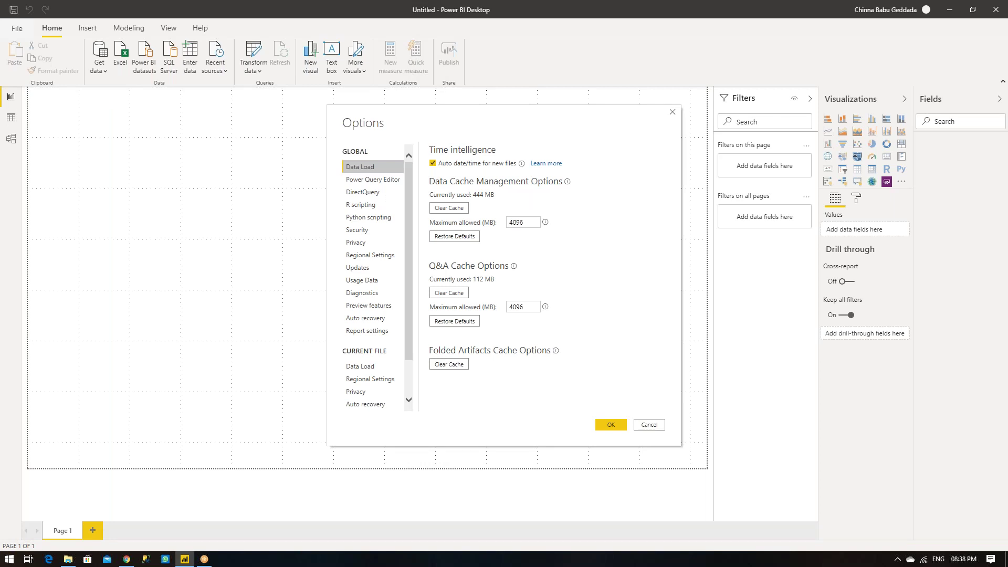
left_click(380, 309)
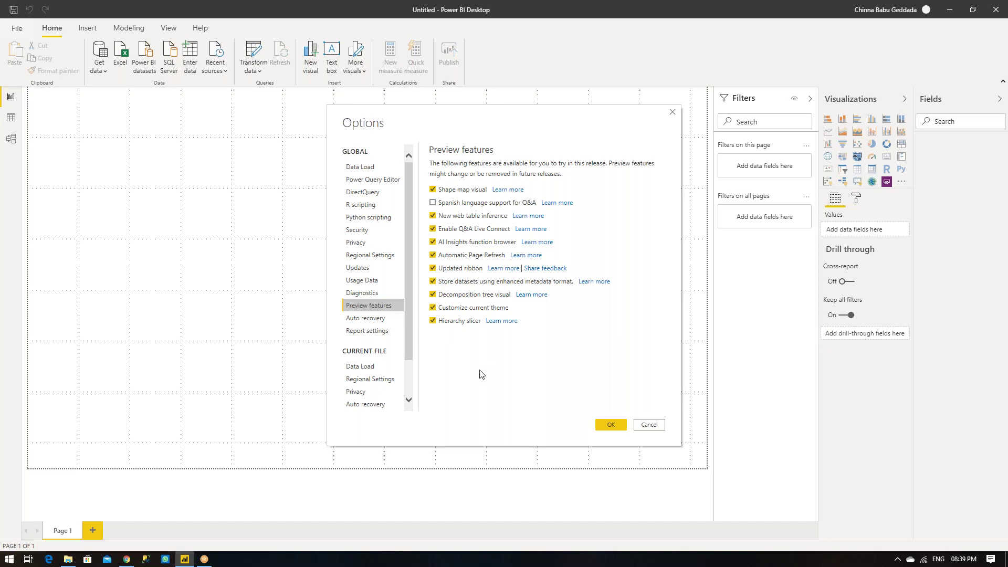
left_click(365, 373)
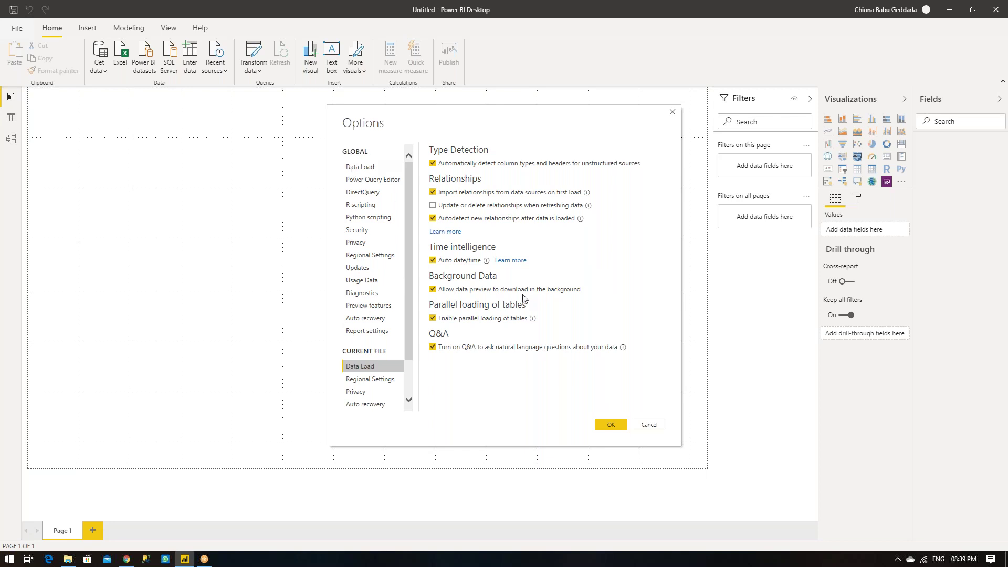
left_click(620, 425)
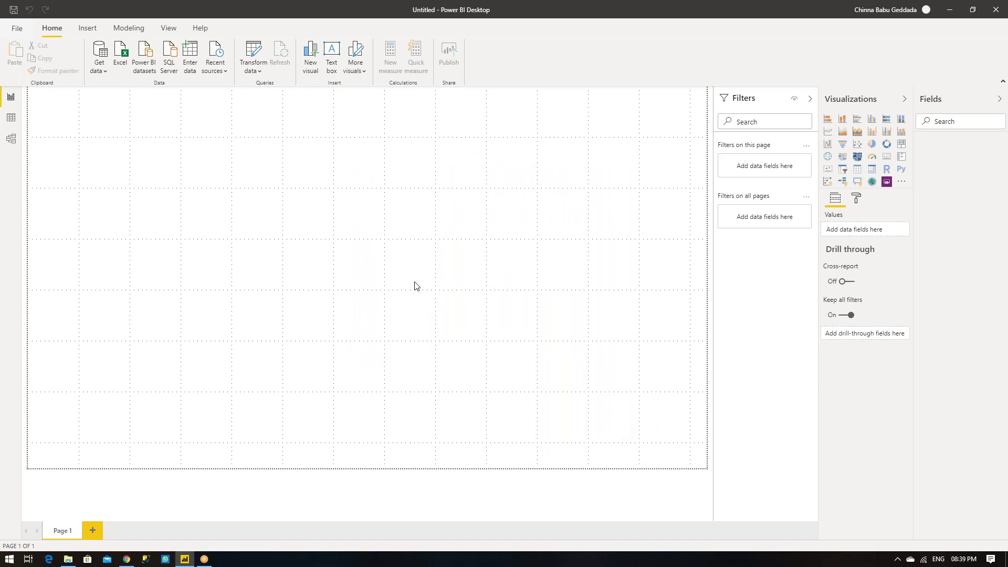
Step: View the Power BI online support page, return to Power BI Desktop, and check its version information
left_click(204, 32)
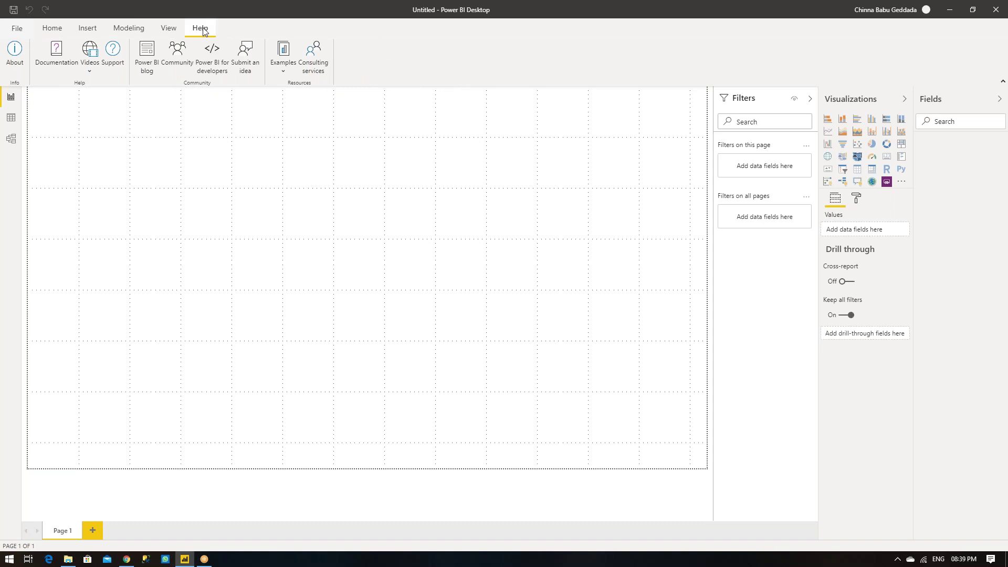
left_click(113, 54)
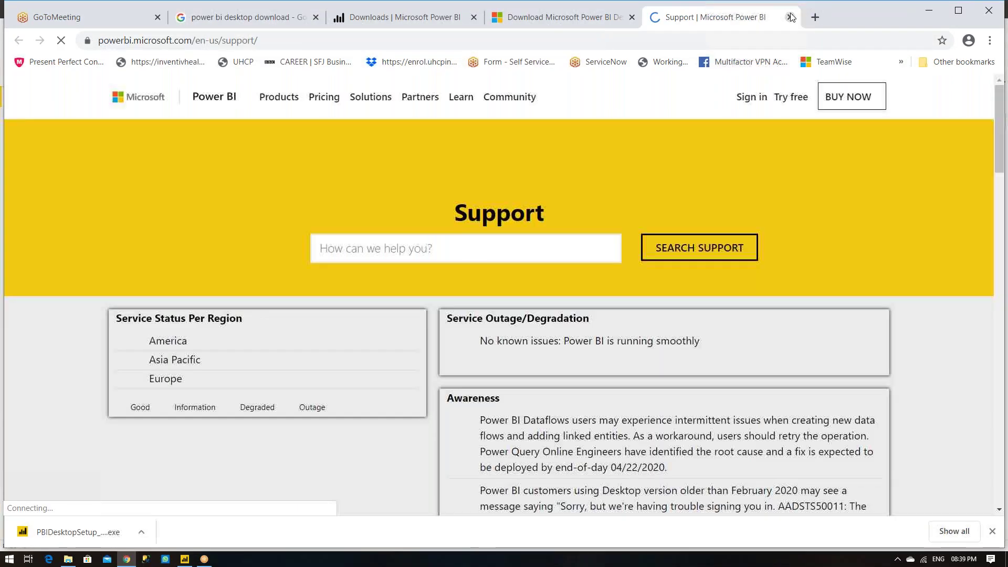
left_click(790, 17)
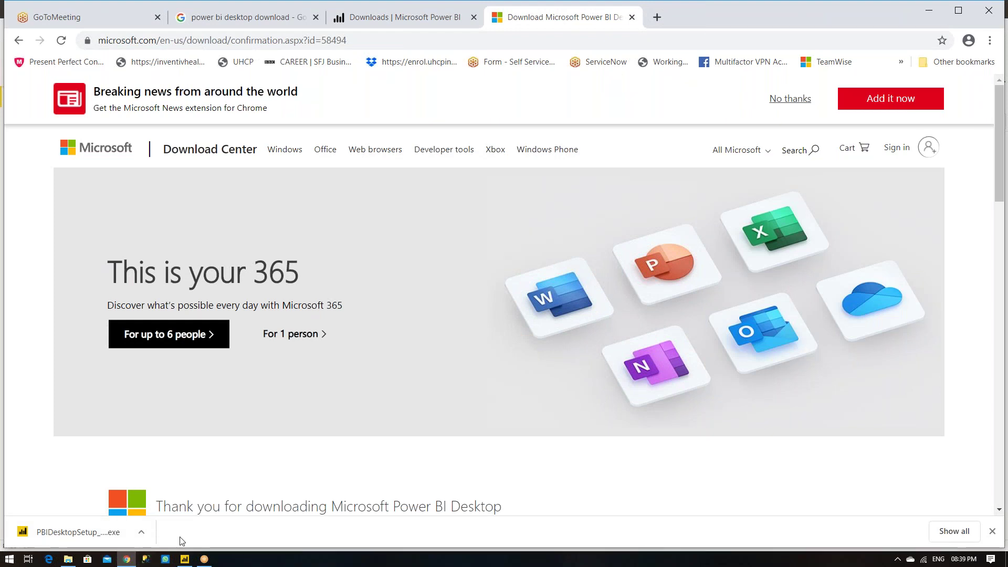
left_click(184, 558)
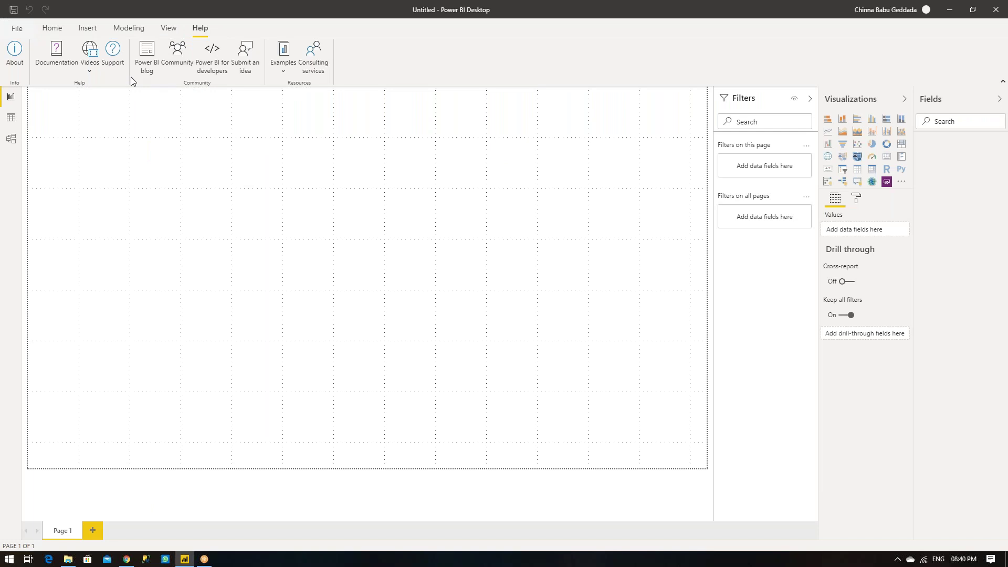
left_click(14, 52)
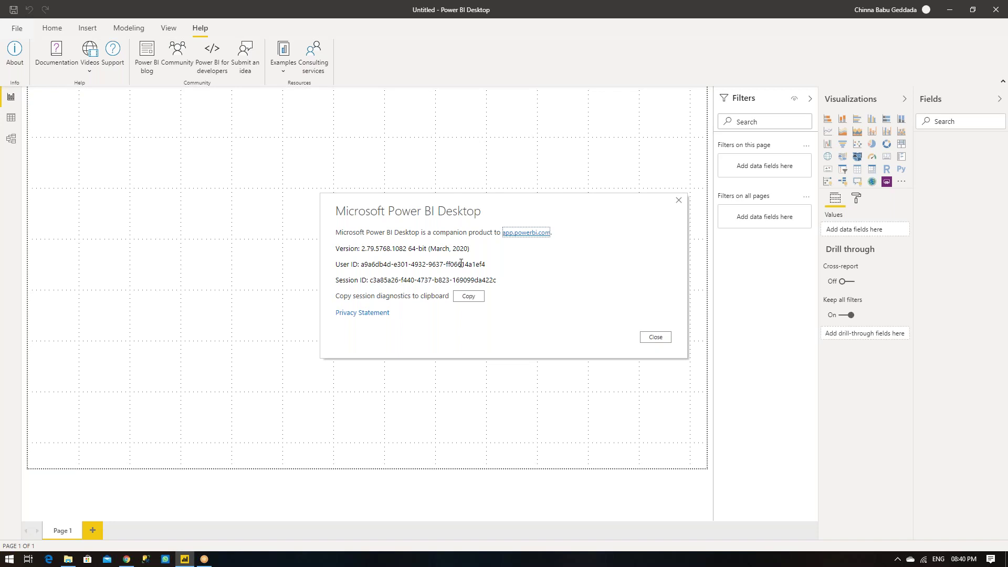
left_click(656, 337)
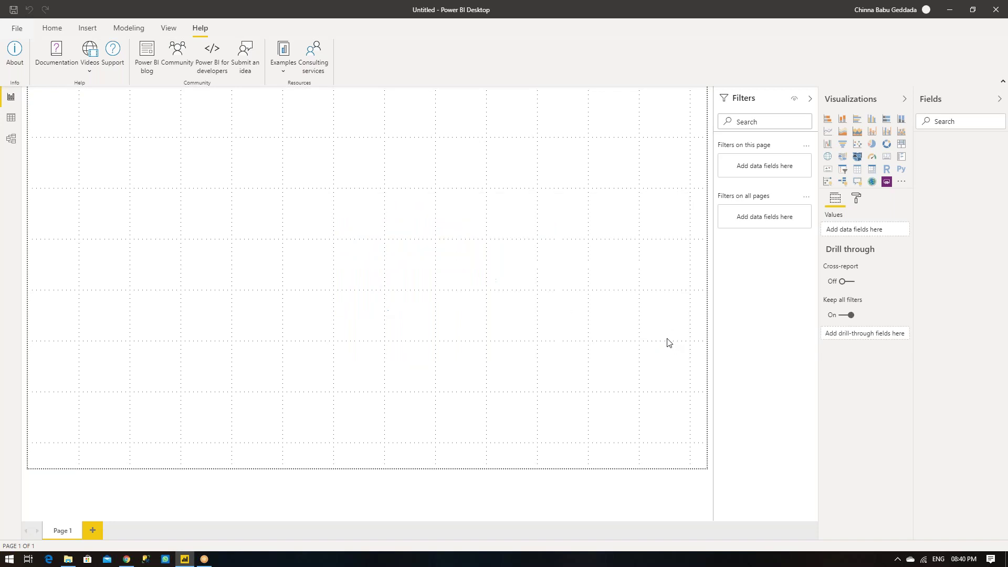
Step: Collapse the Filters pane of the report and open the complete Get Data list of source connectors
left_click(53, 29)
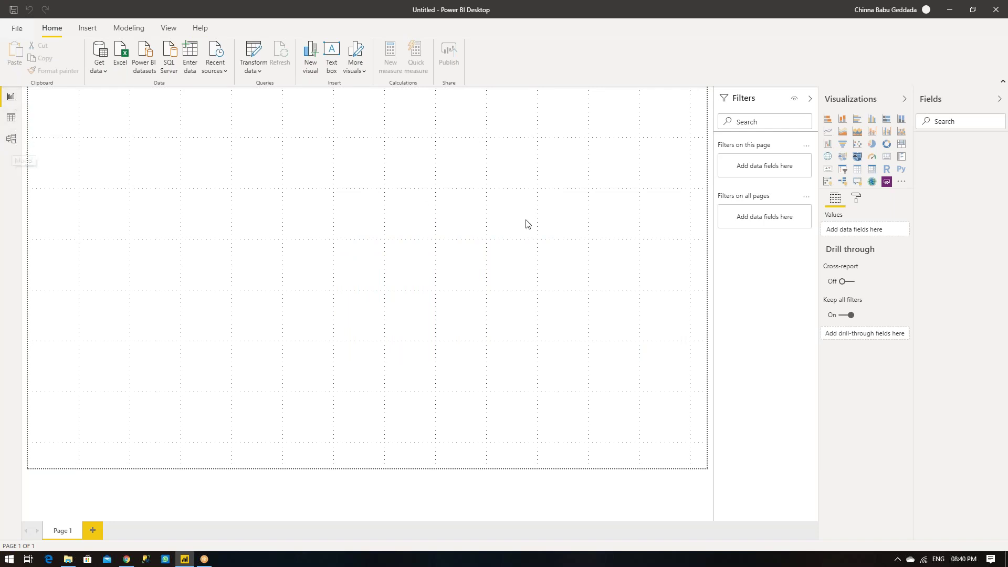
left_click(810, 103)
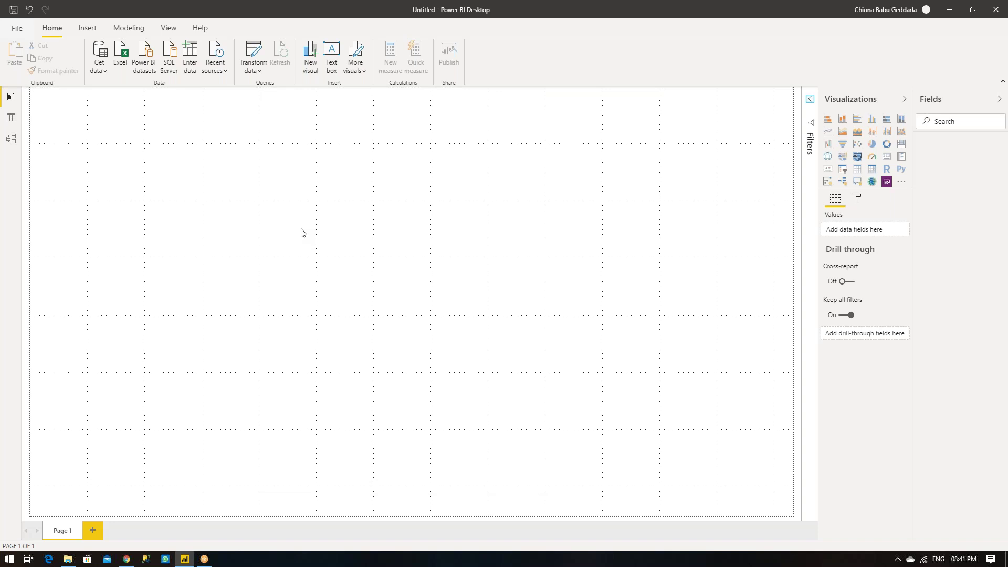
left_click(107, 74)
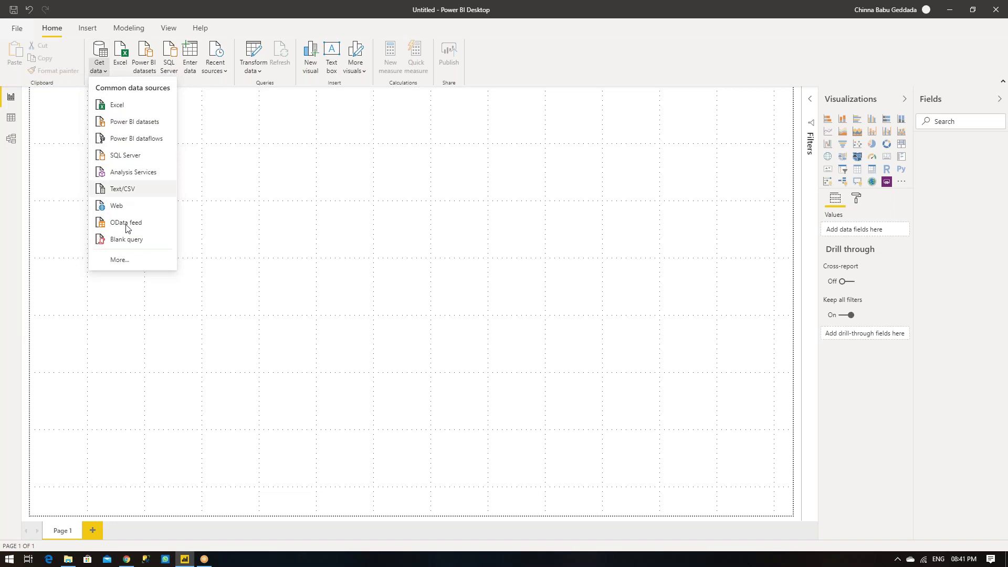
left_click(130, 261)
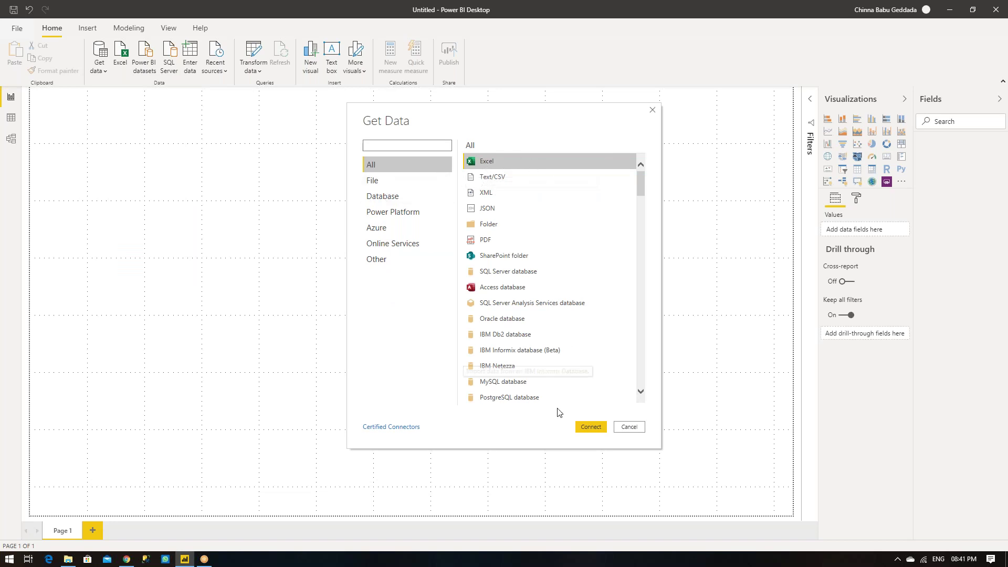
Step: Look through the full connector list, and examine the File and Database source categories
scroll(546, 304, "down", 20)
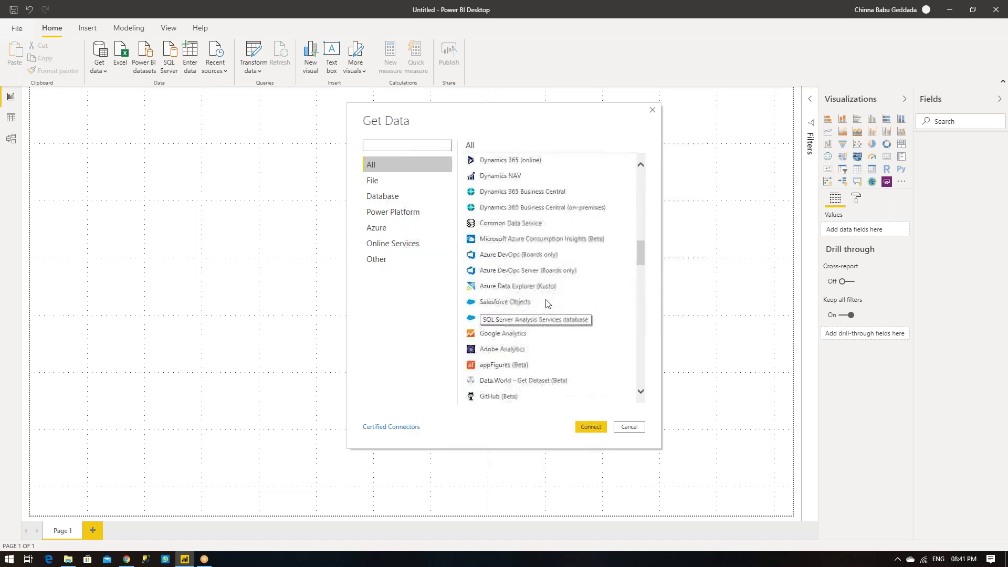
scroll(546, 304, "up", 20)
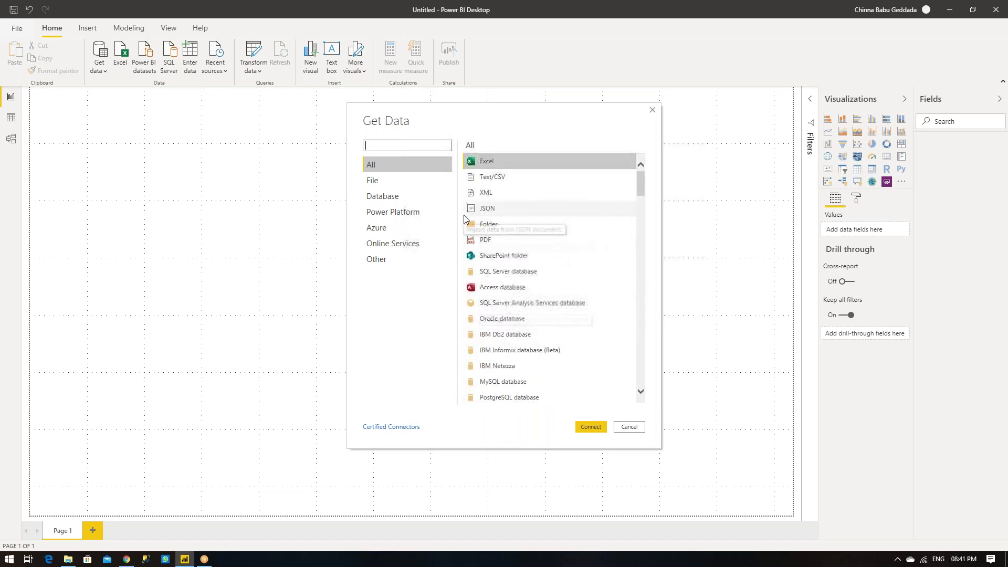
left_click(372, 181)
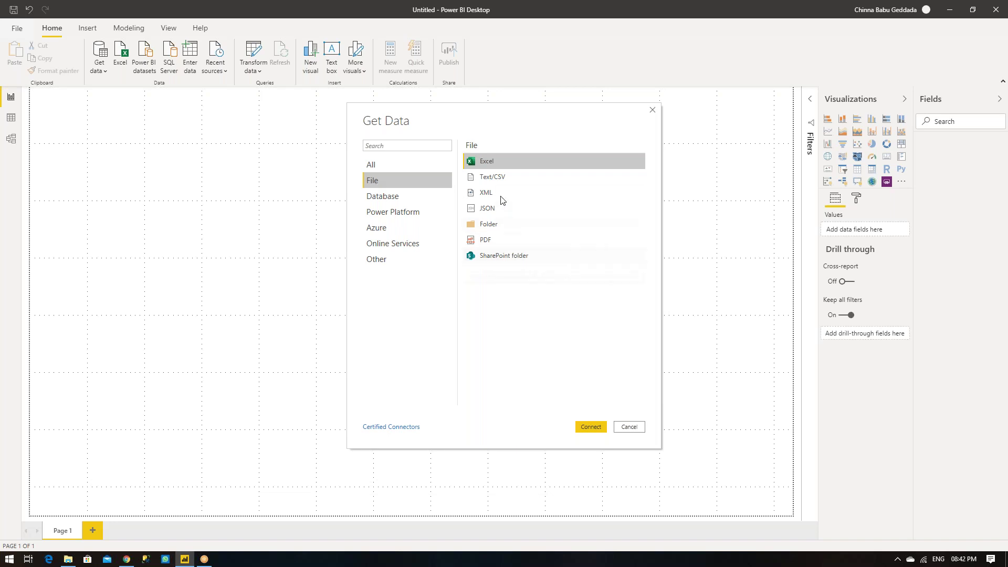
left_click(396, 200)
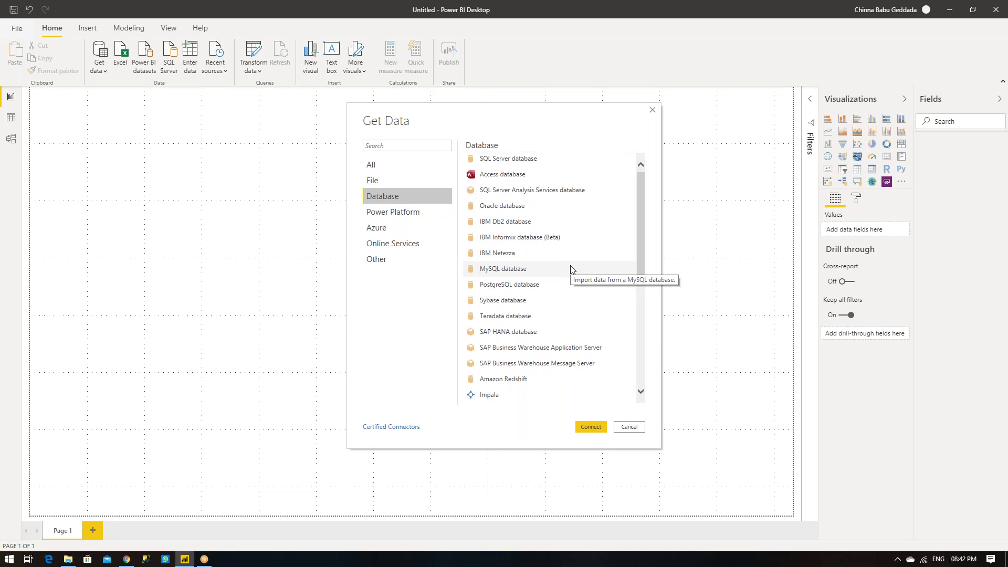
scroll(572, 269, "down", 5)
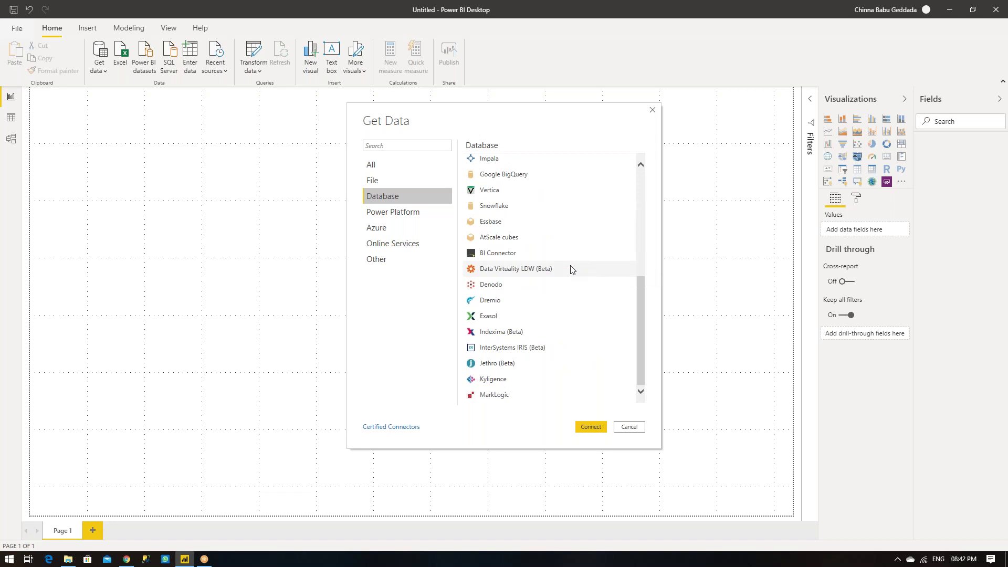
scroll(572, 269, "up", 5)
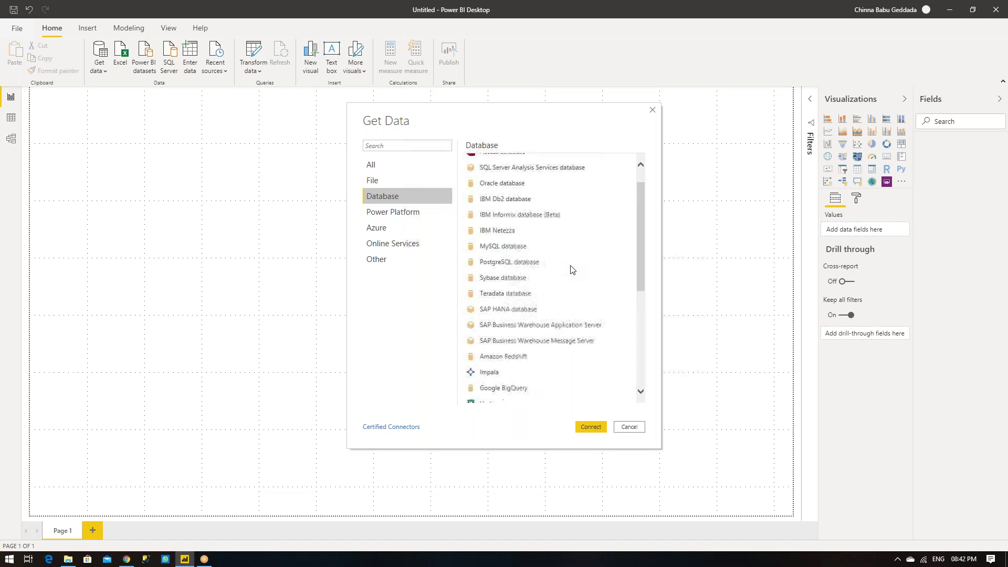
Step: Examine the connectors offered under the Power Platform, Azure and Online Services categories
left_click(405, 220)
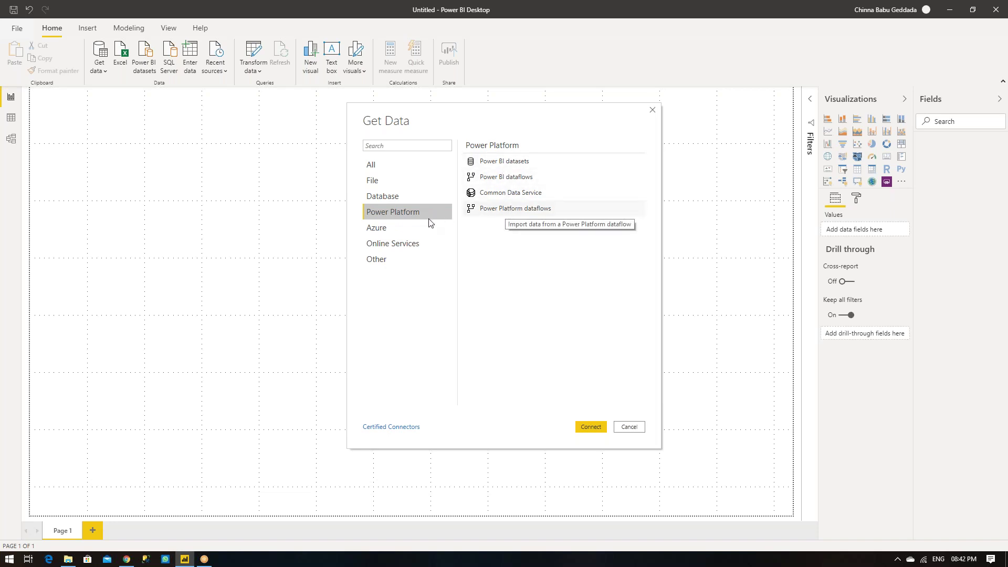
left_click(393, 232)
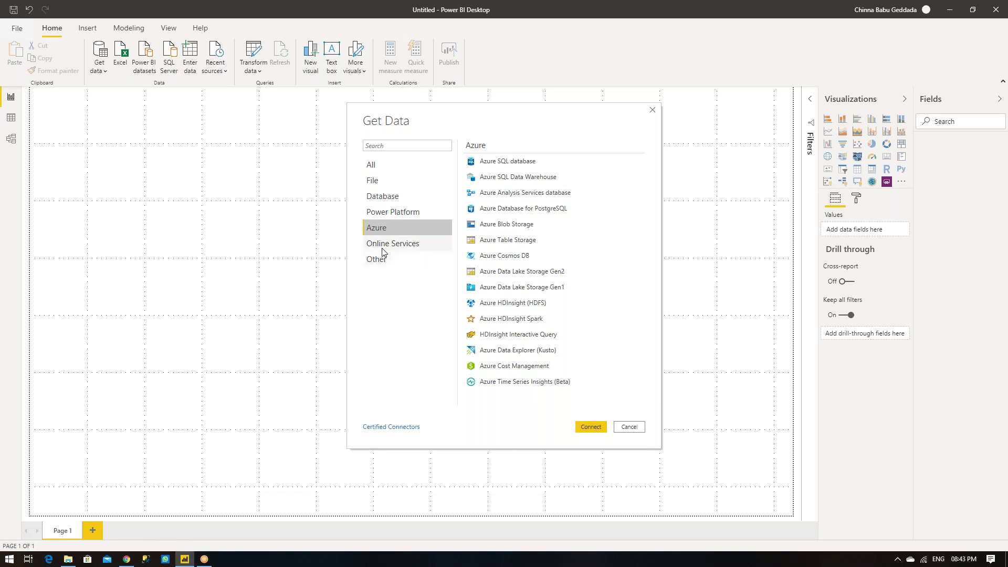
left_click(383, 248)
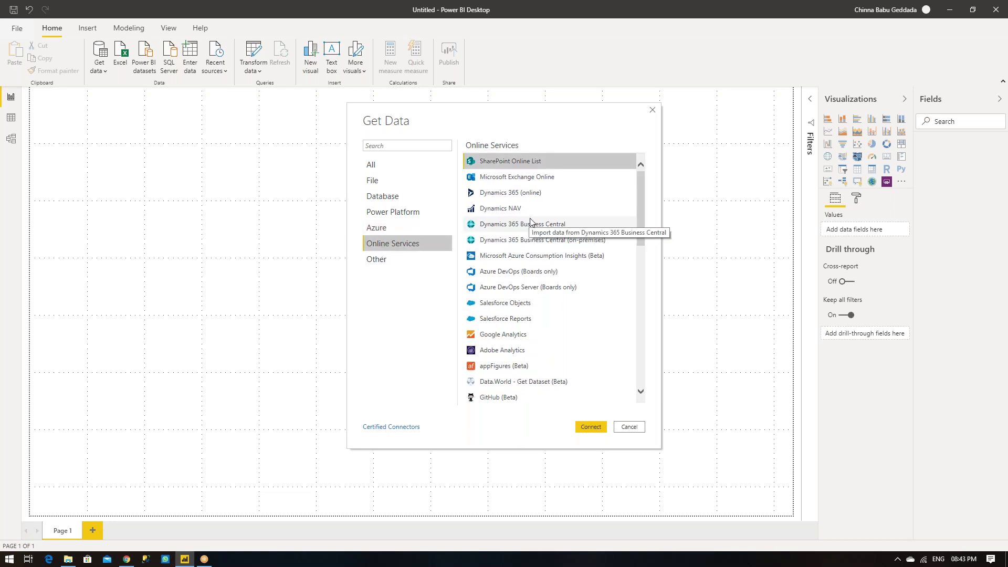
scroll(530, 222, "down", 10)
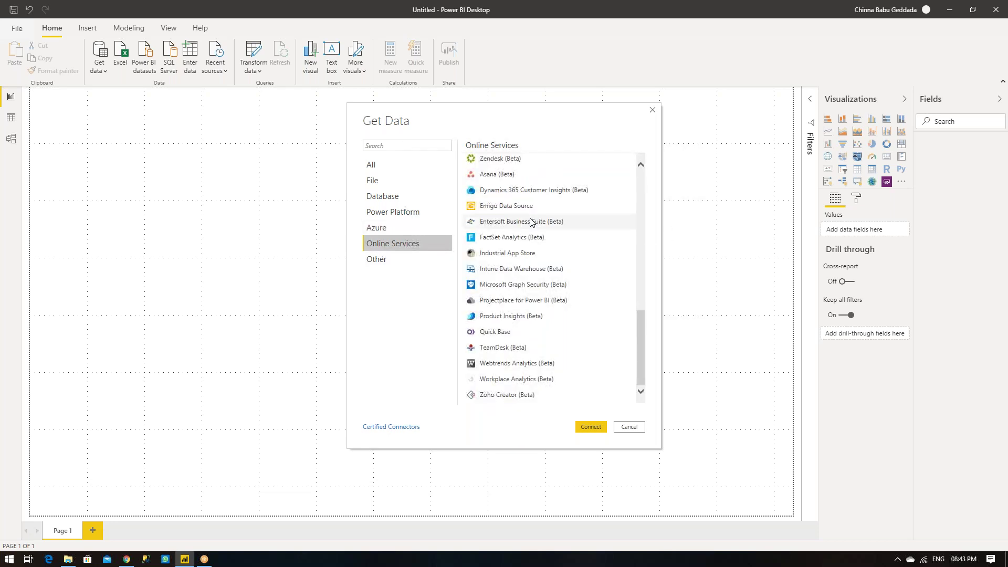
scroll(531, 222, "up", 10)
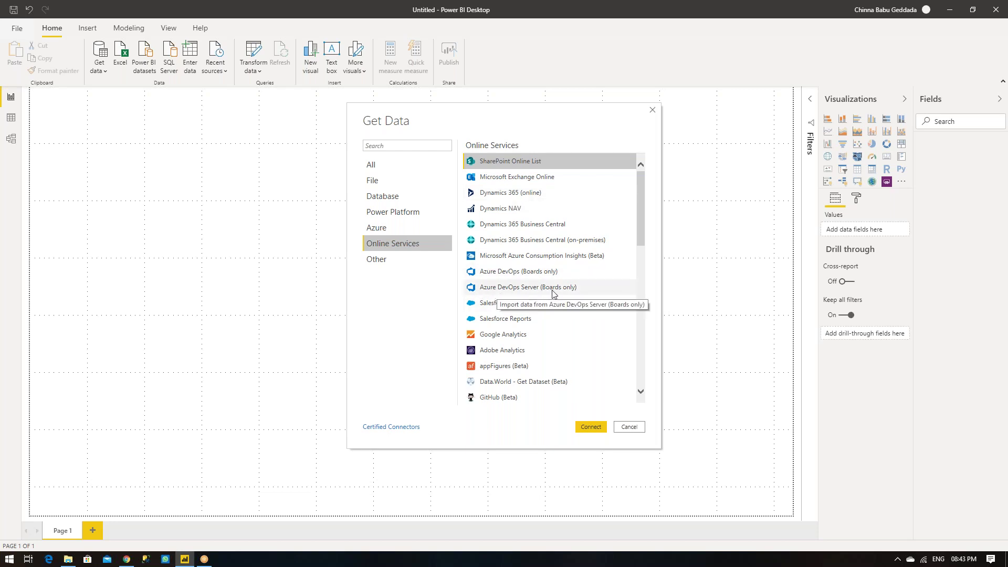
scroll(552, 293, "down", 5)
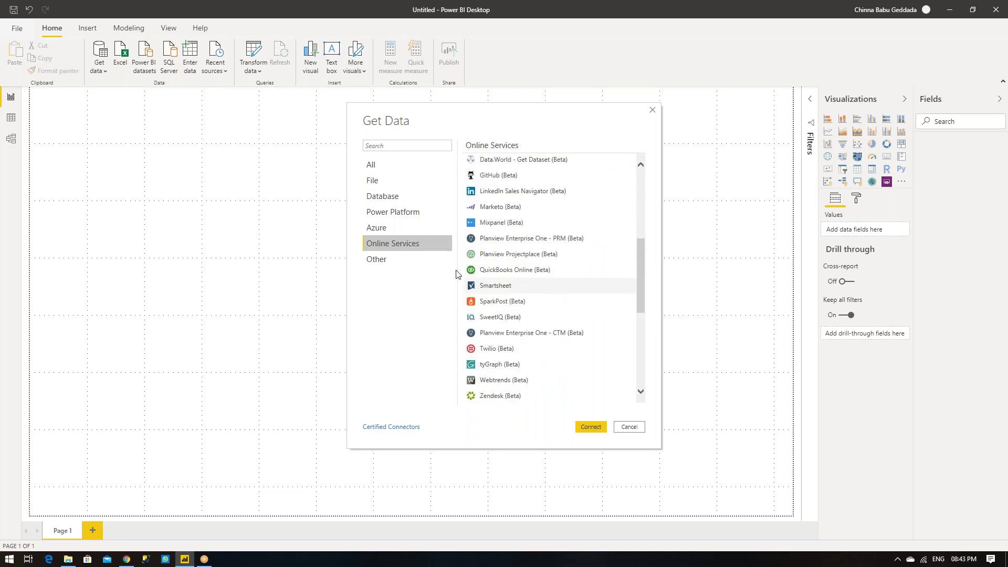
Step: Review the connectors in the Other category and return to the File category
left_click(382, 265)
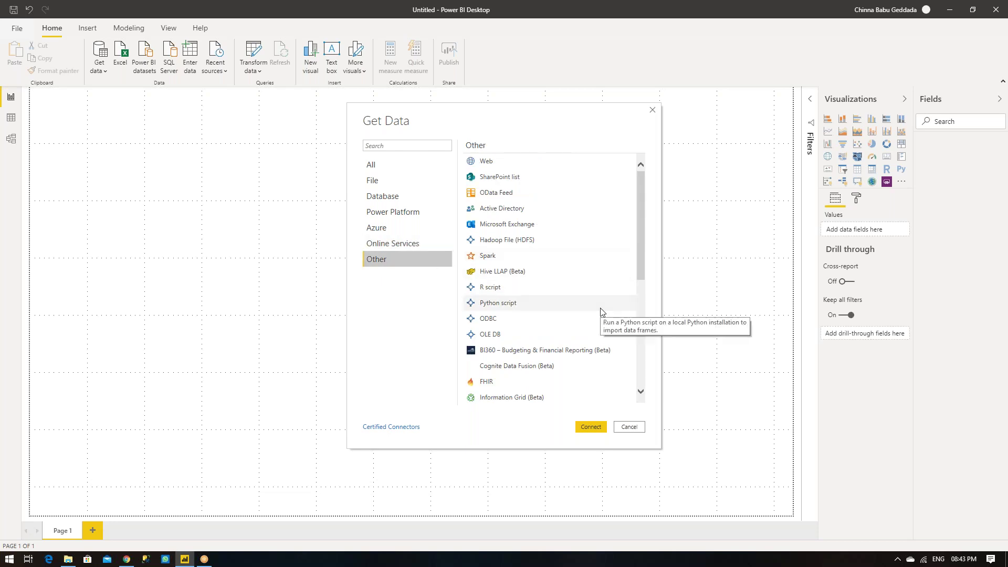
scroll(601, 312, "down", 5)
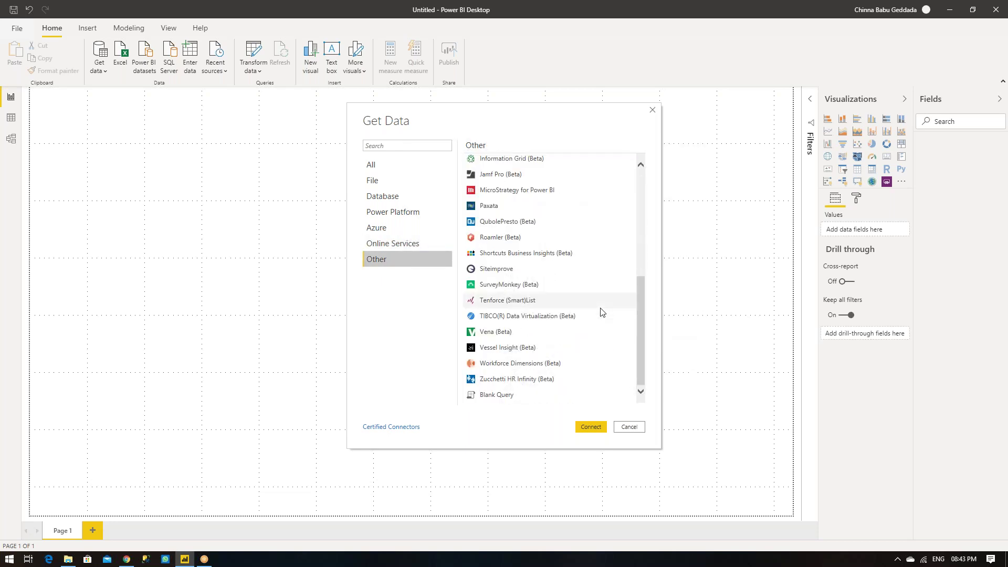
scroll(602, 312, "up", 5)
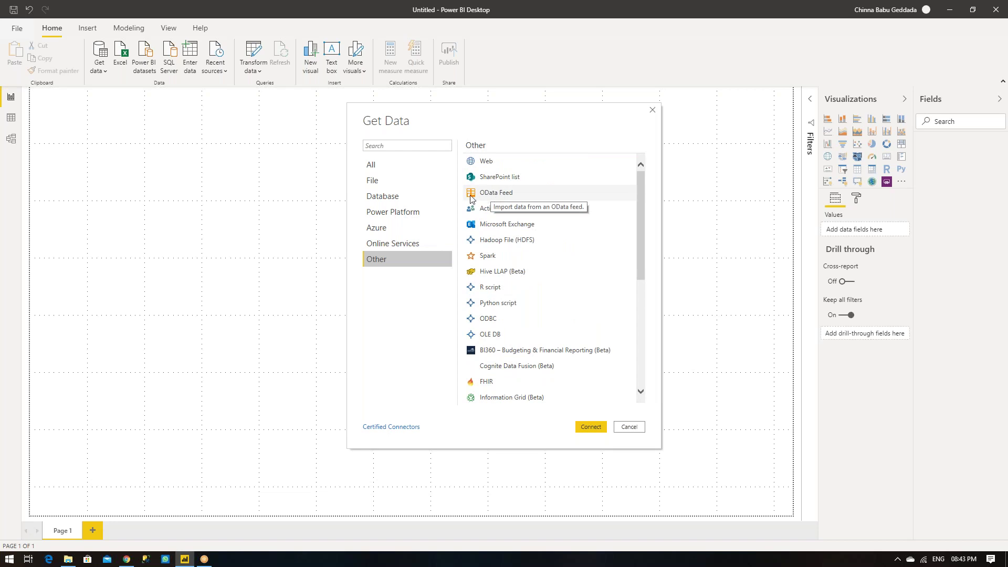
left_click(376, 184)
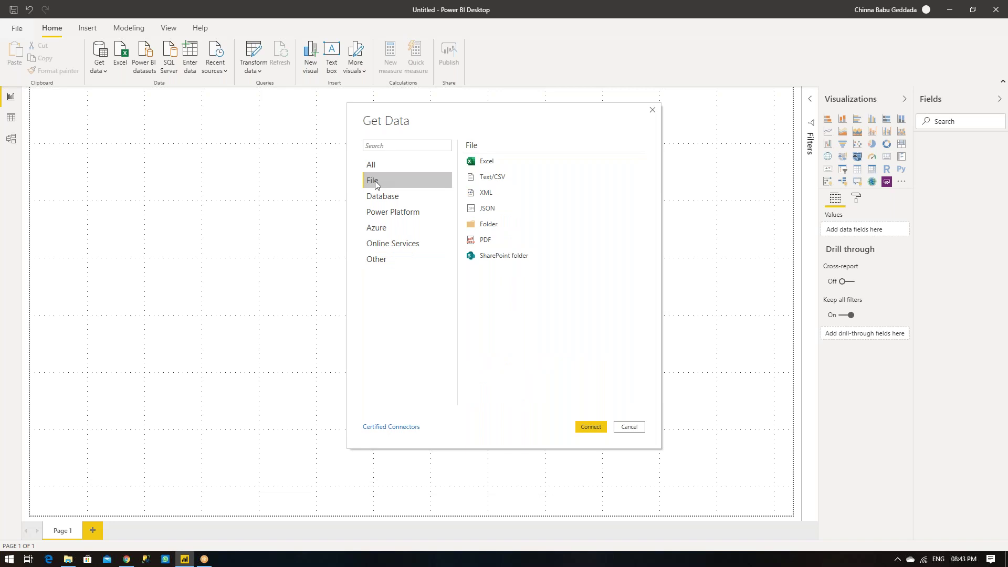
Step: Open the workbook "01 - Single table in Excel" from the sample files folder on the desktop
key("super+d")
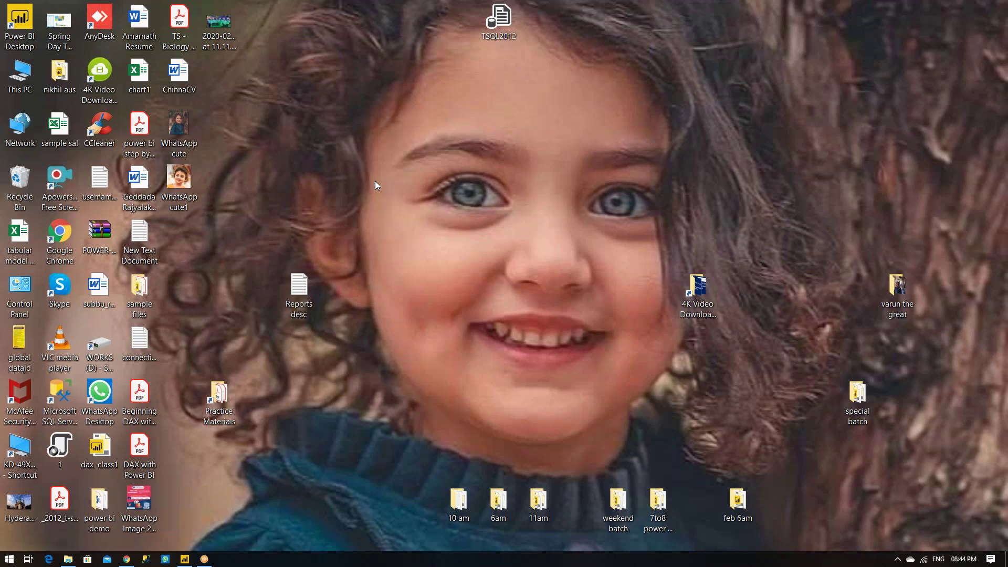
right_click(447, 248)
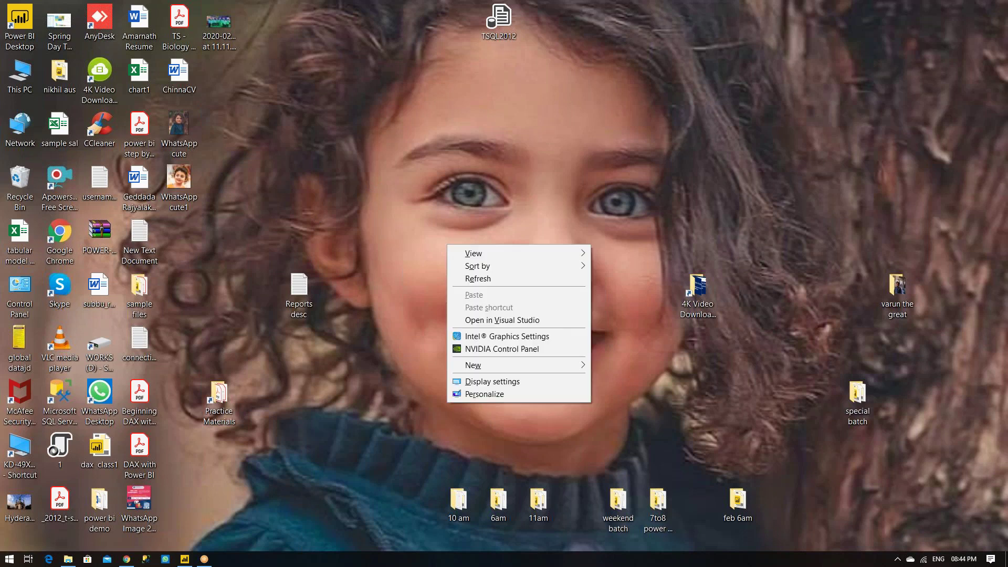
left_click(501, 282)
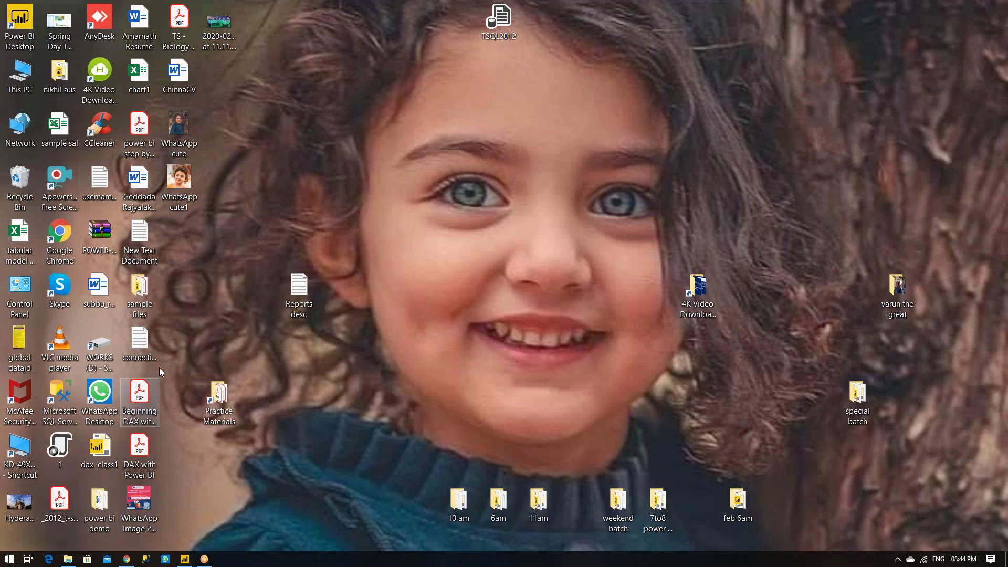
double_click(139, 294)
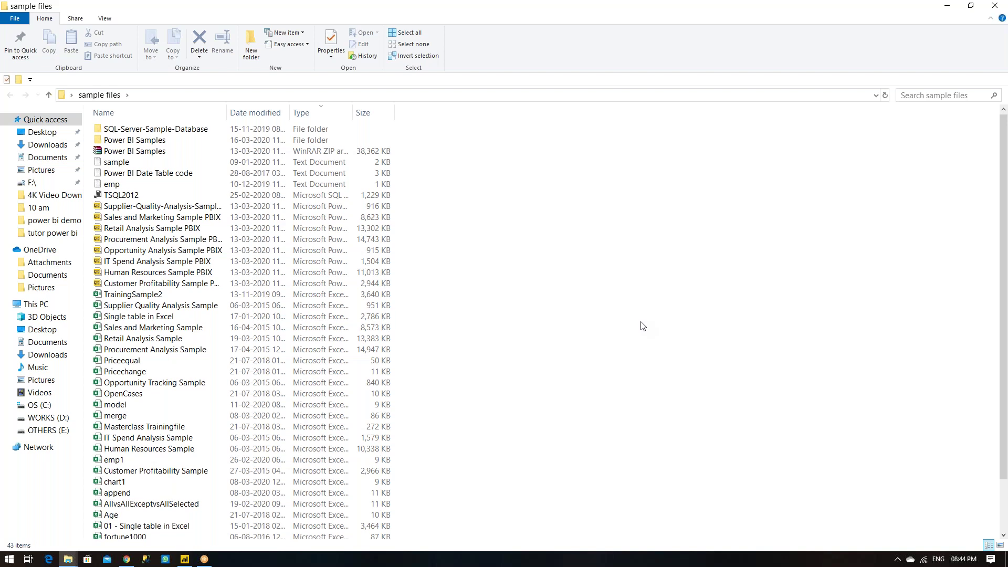
scroll(643, 326, "down", 2)
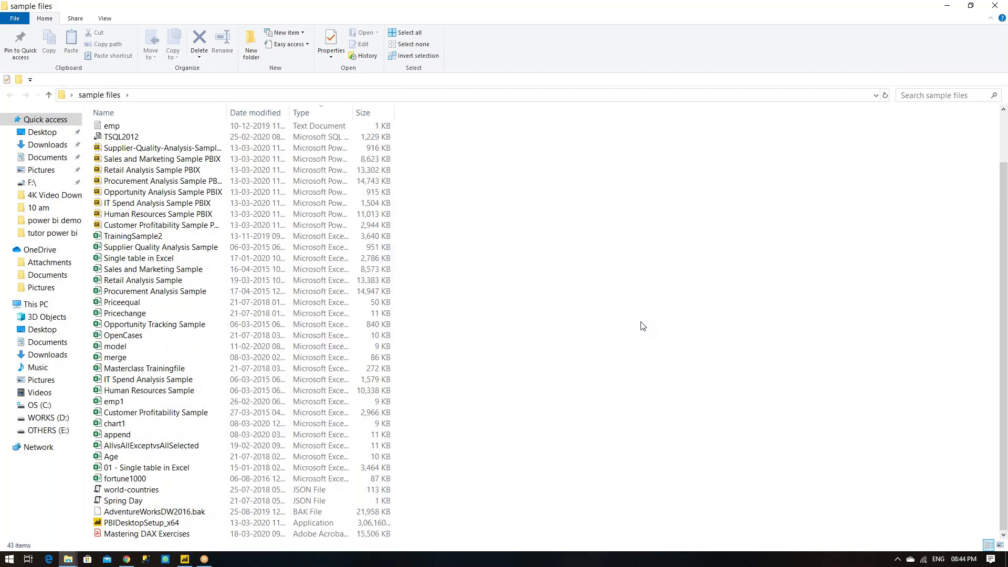
double_click(162, 468)
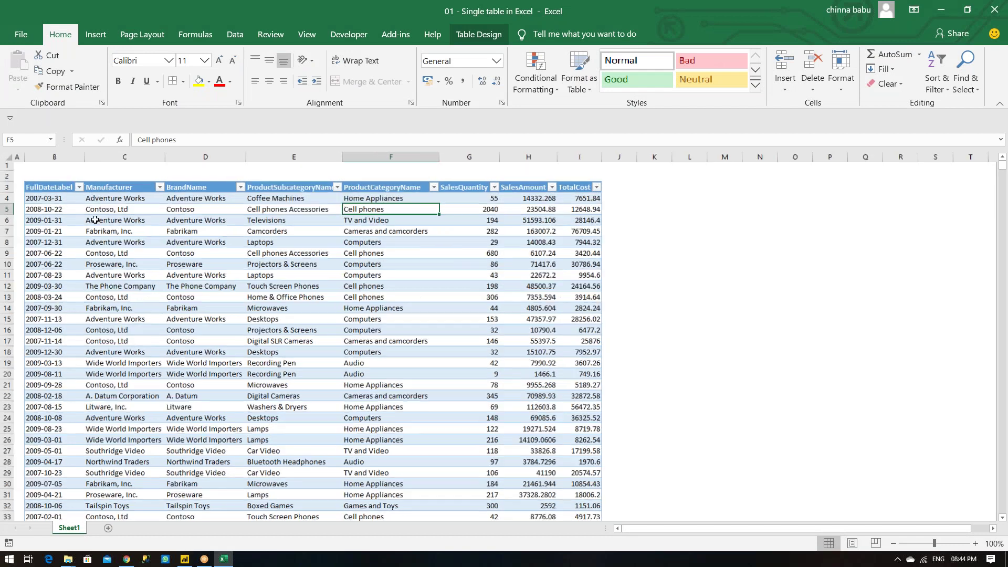
Step: Examine the sales table in Sheet1 at a larger zoom, going through its column headers from FullDateLabel to ProductCategoryName
scroll(96, 220, "up", 3, "ctrl")
scroll(95, 220, "down", 1, "ctrl")
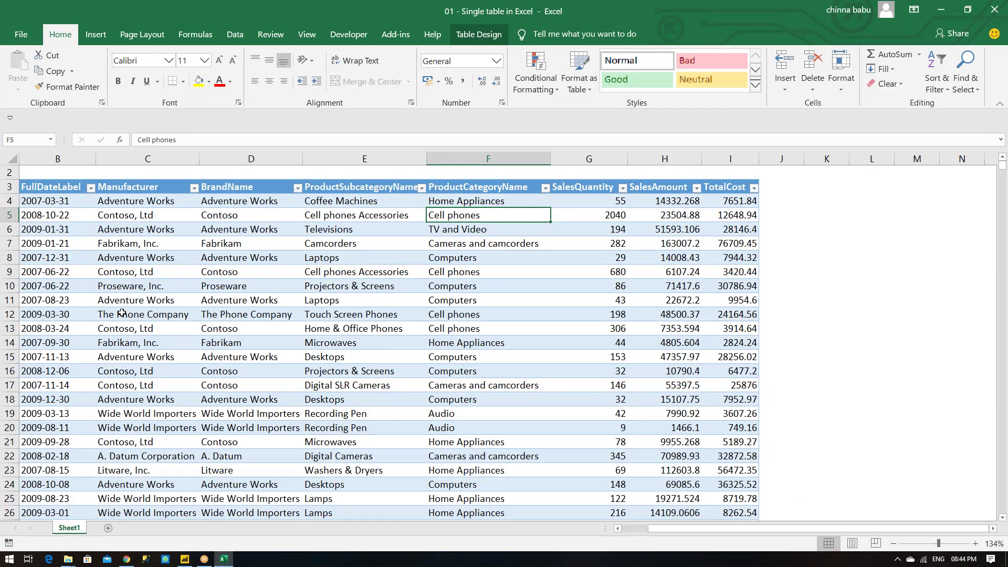
scroll(122, 313, "left", 1)
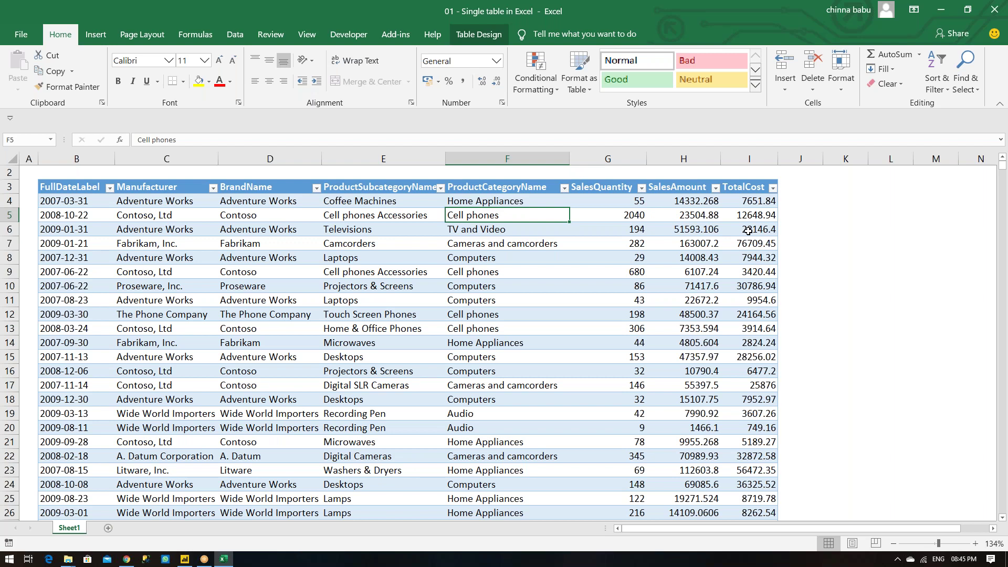
left_click(65, 189)
left_click(168, 190)
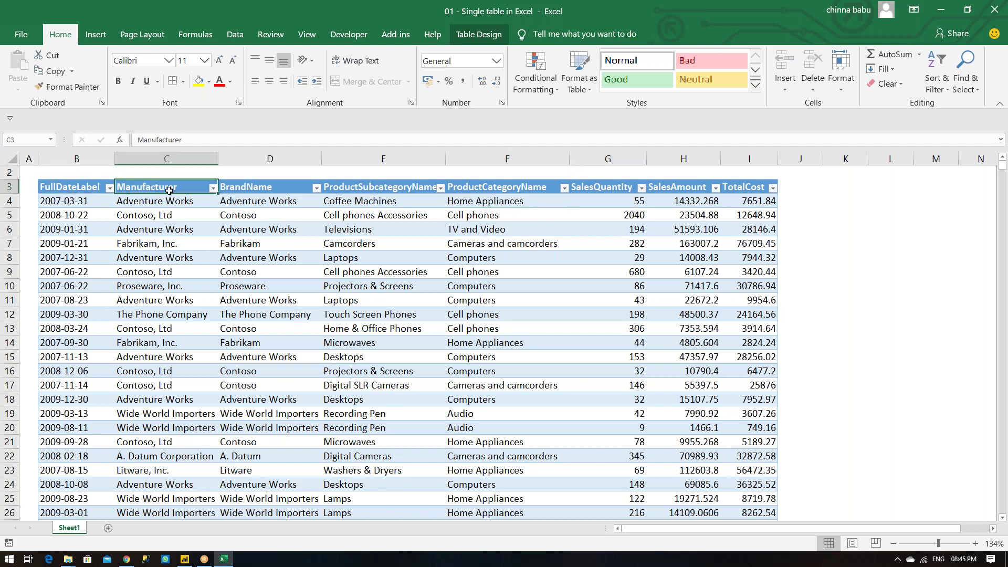
left_click(252, 186)
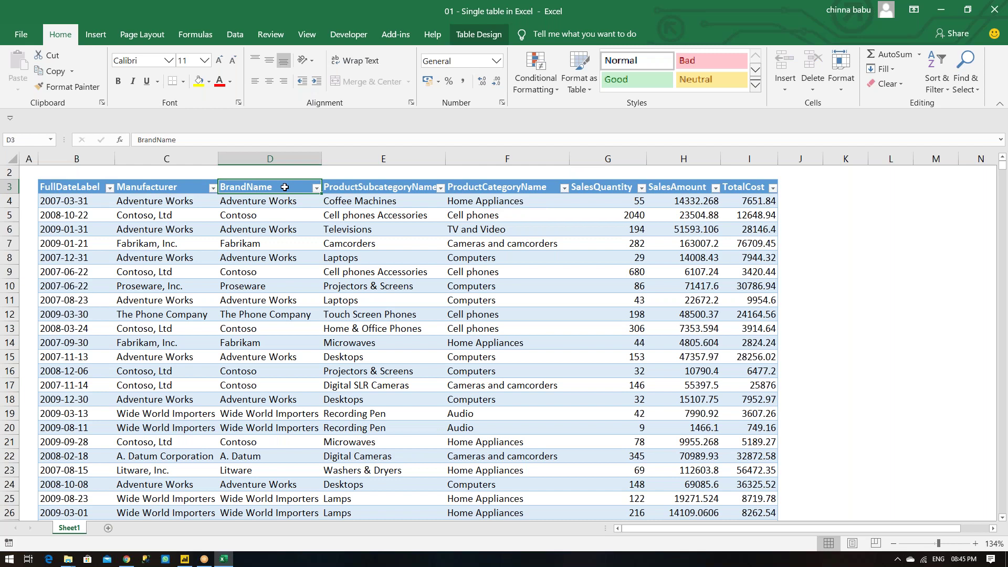
left_click(401, 190)
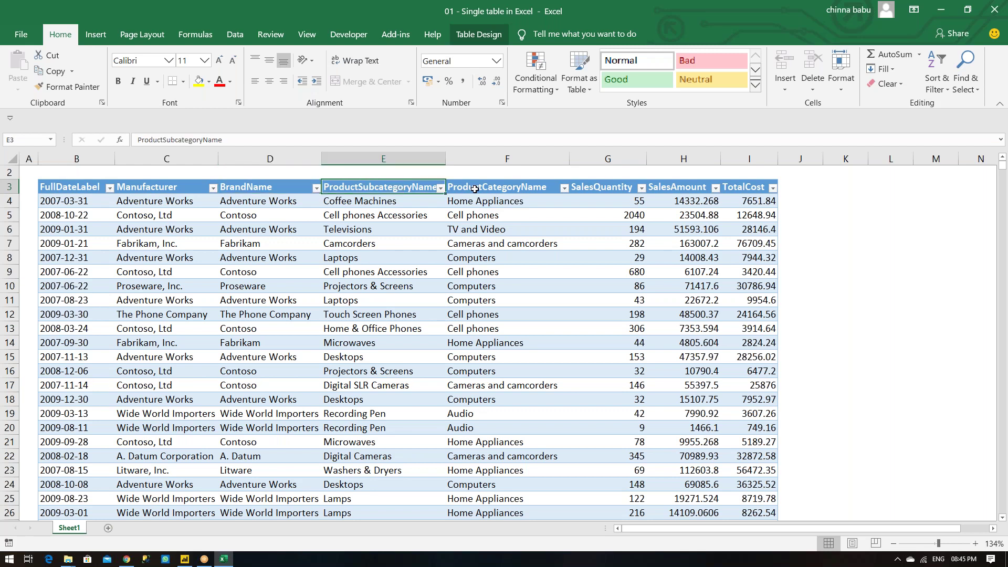
left_click(479, 189)
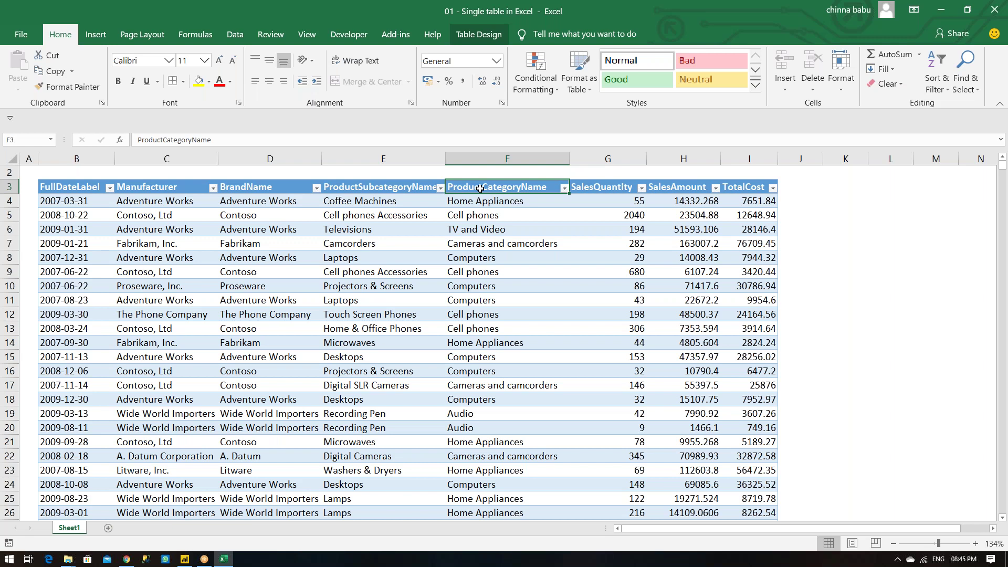
Step: Close the Excel workbook and switch back to the Get Data dialog in Power BI Desktop
double_click(691, 21)
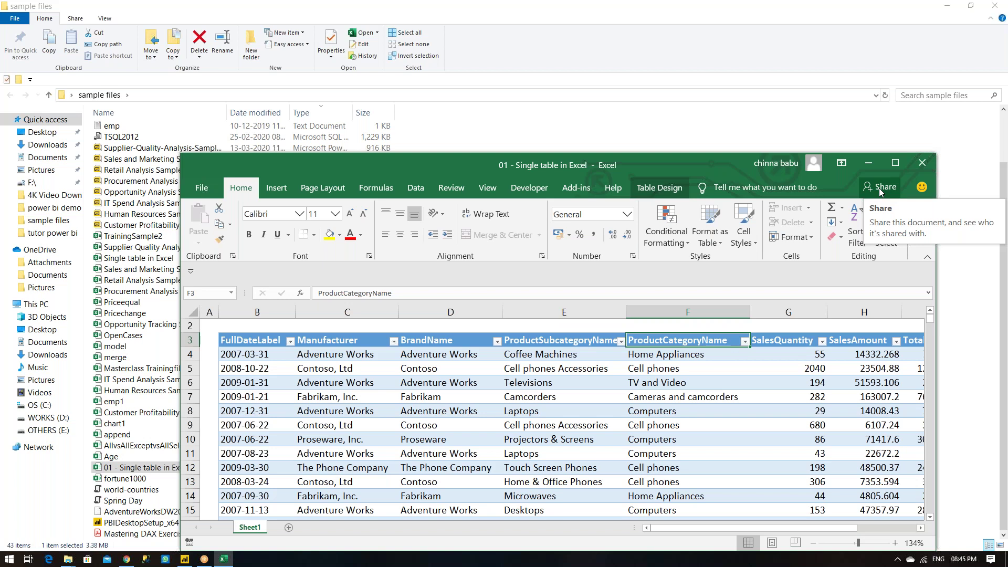
left_click(923, 163)
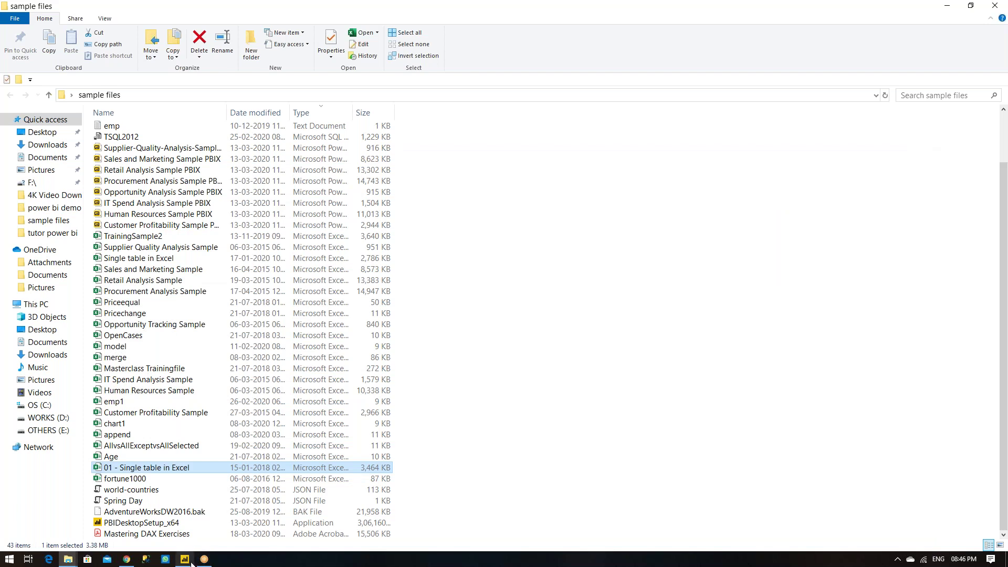
left_click(186, 559)
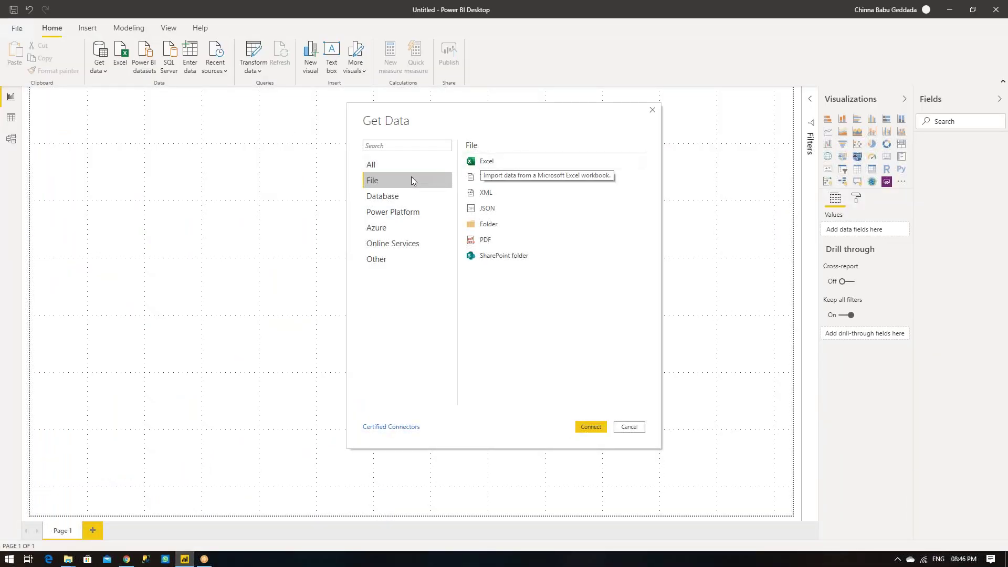
Step: Connect to the Excel workbook "01 - Single table in Excel" in the desktop's sample files folder and select Sheet1 for import
left_click(478, 167)
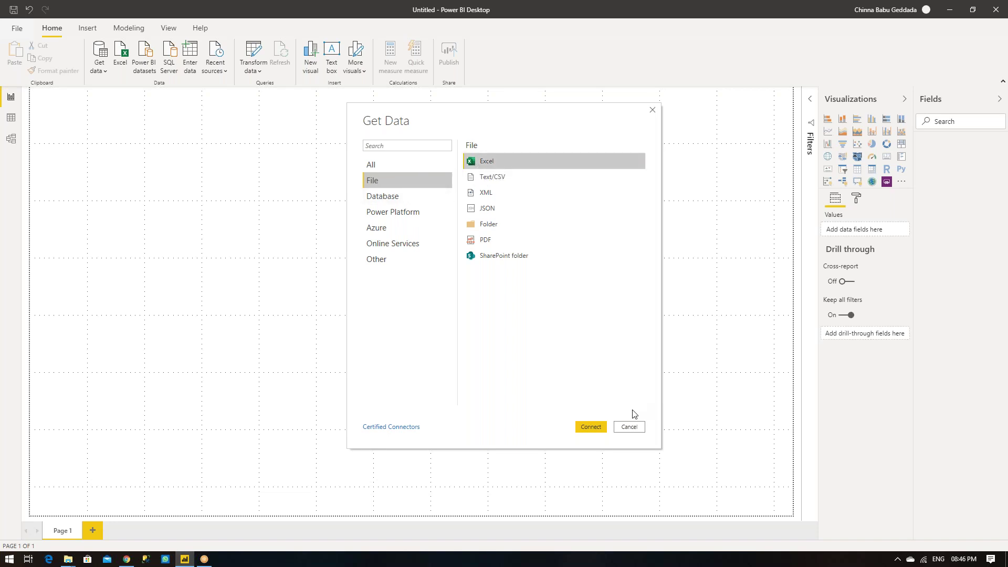
left_click(590, 427)
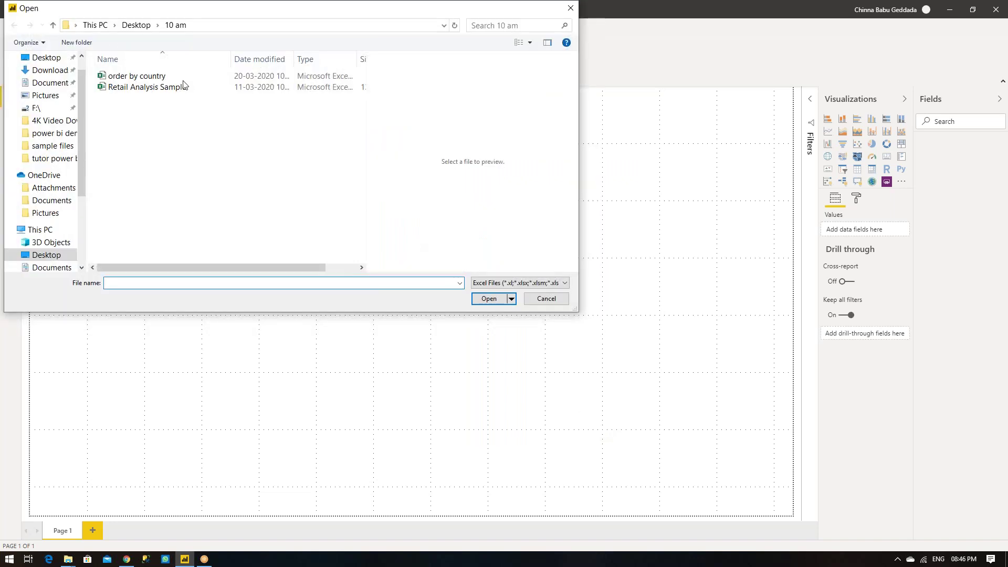
left_click(86, 26)
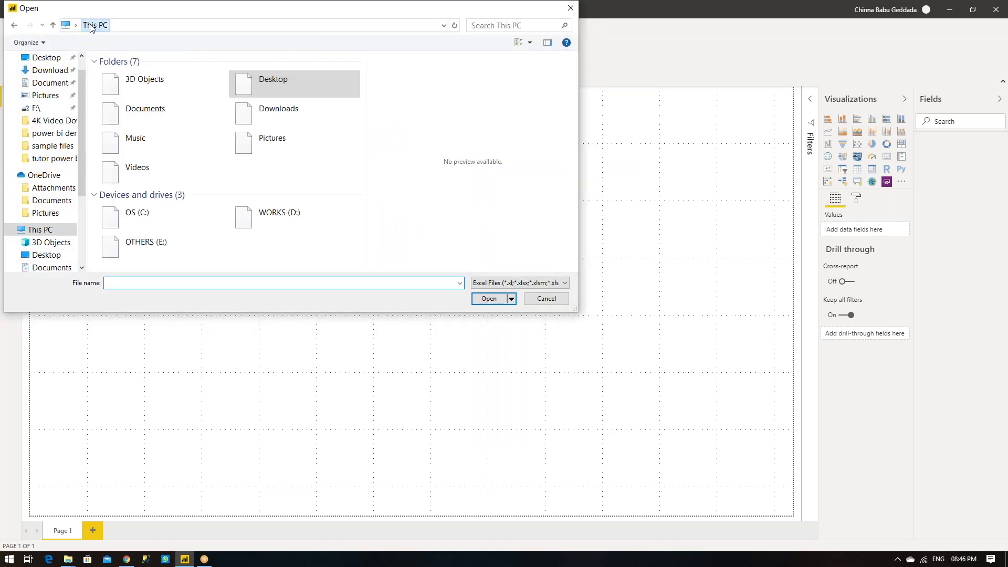
double_click(139, 115)
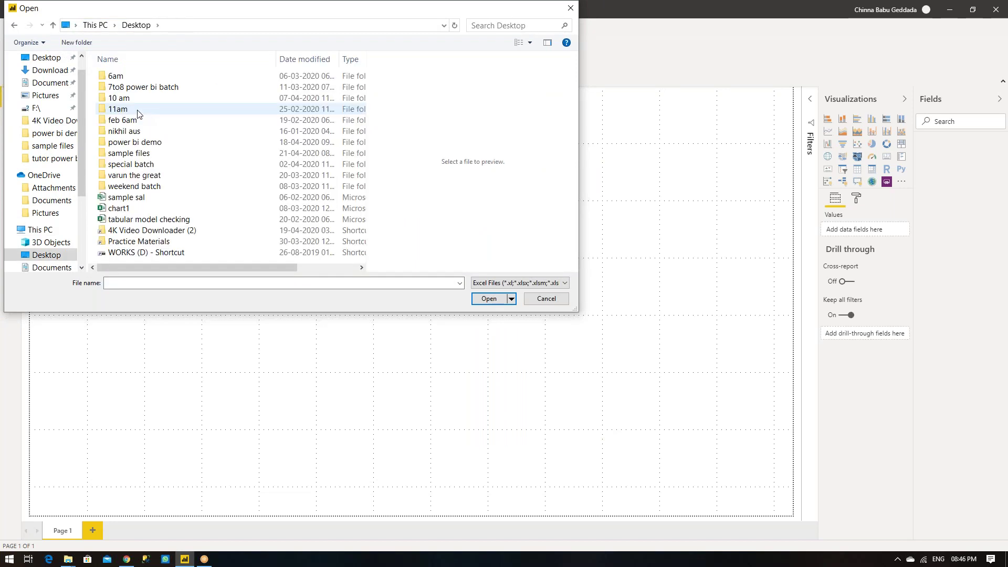
double_click(138, 154)
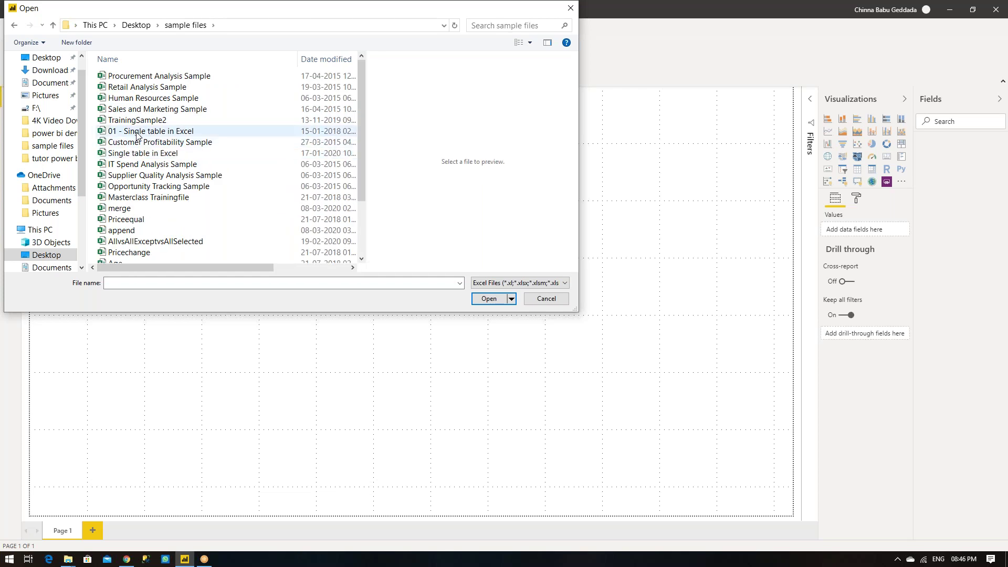
left_click(137, 136)
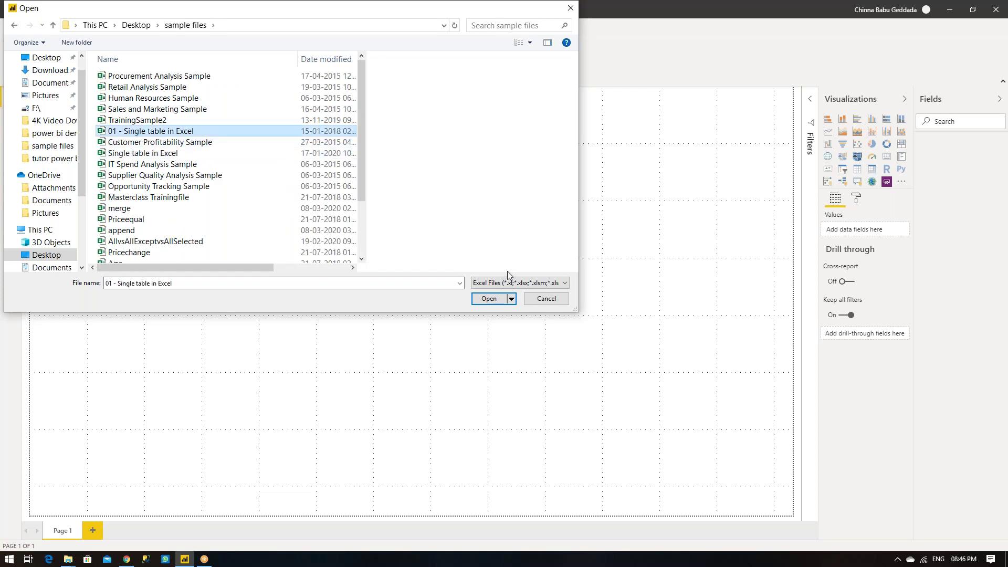
left_click(494, 302)
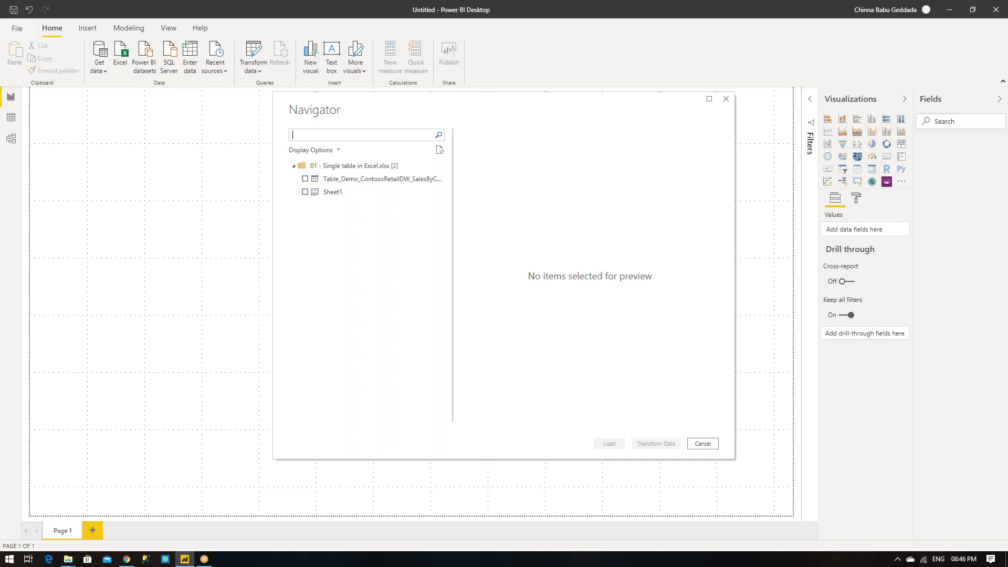
left_click(305, 192)
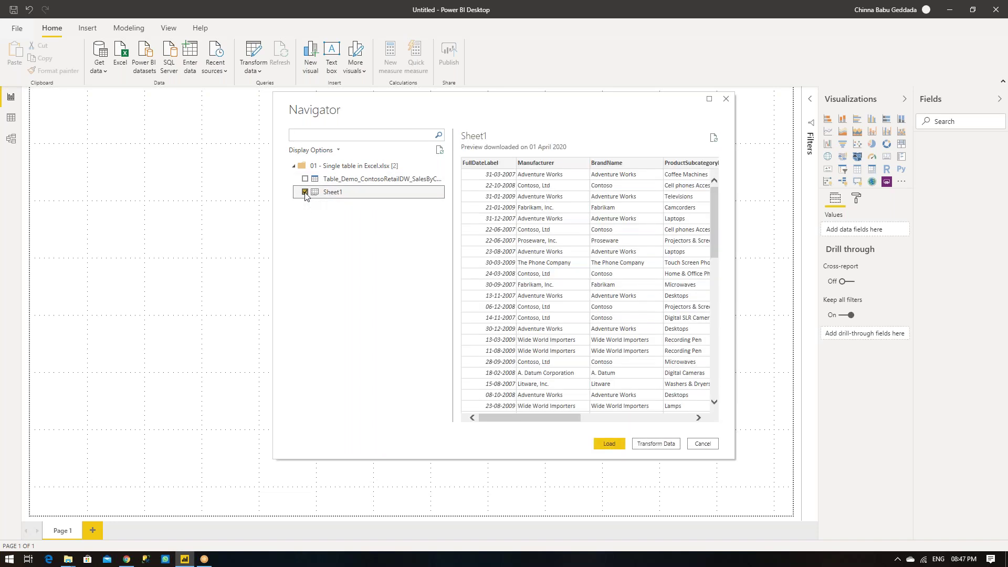